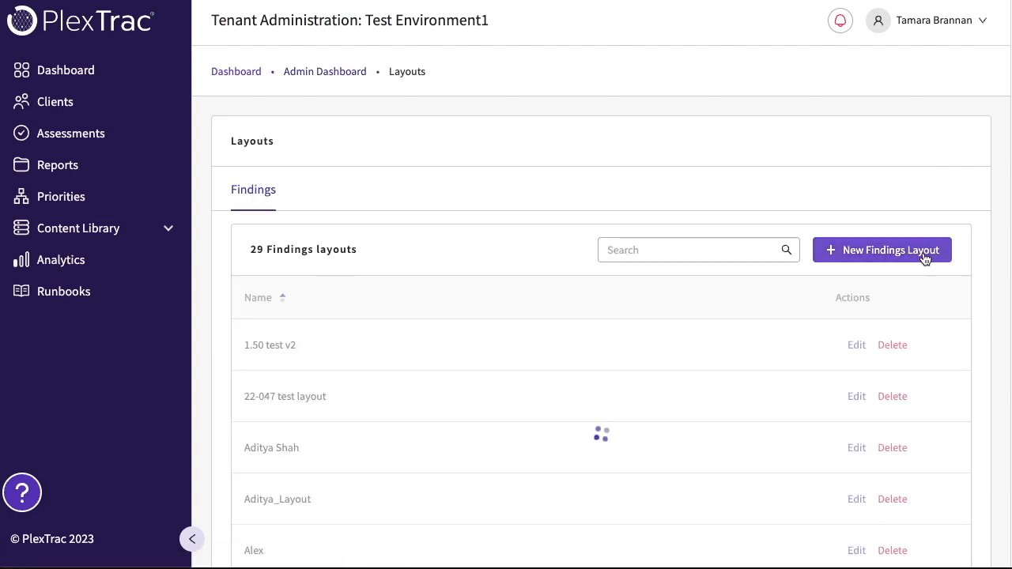
# - Create a findings layout from the existing custom layout "Findings Template", naming it with the administrator's first name followed by "October Layout"
pyautogui.click(925, 260)
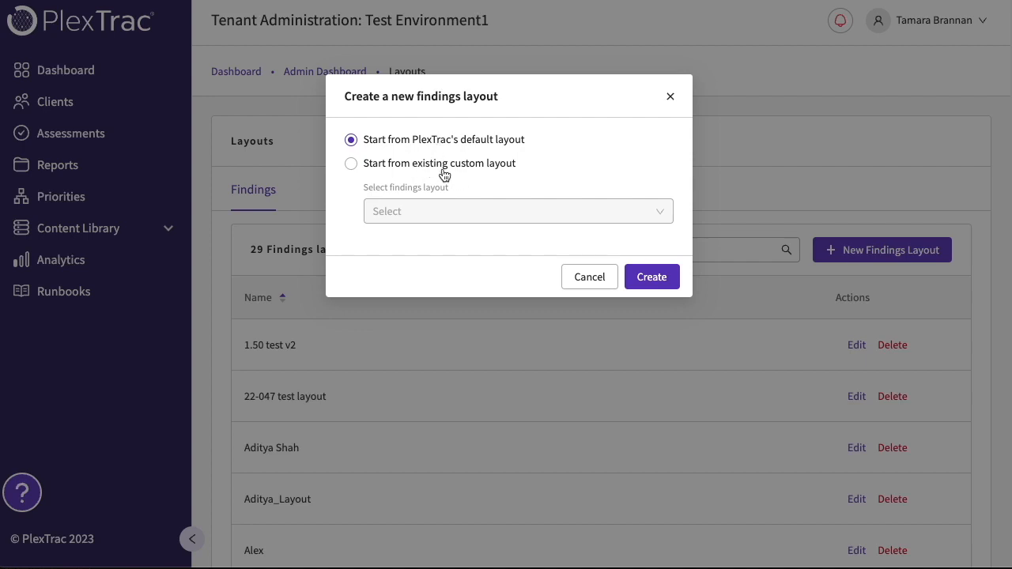
pyautogui.click(399, 166)
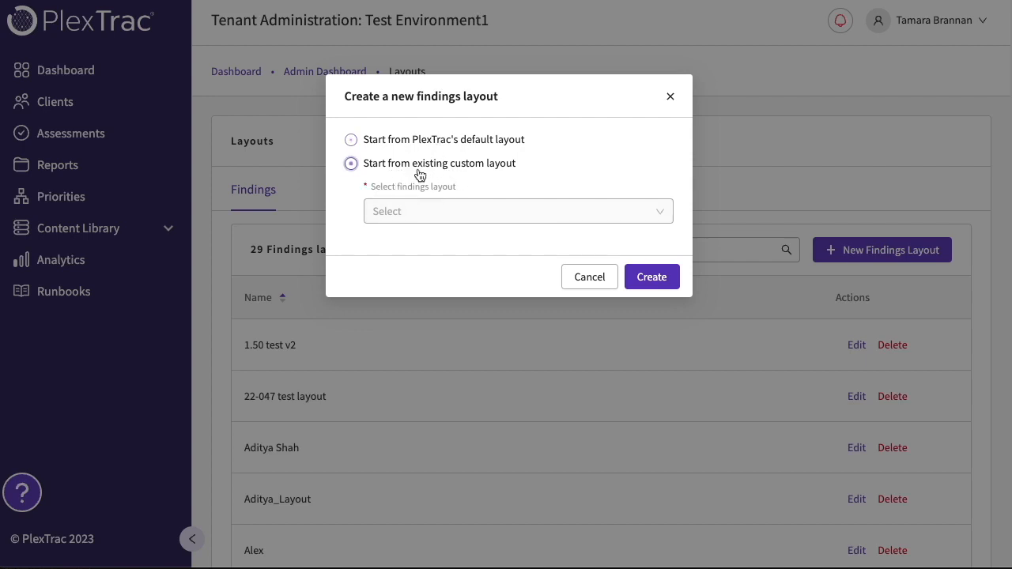
pyautogui.click(476, 215)
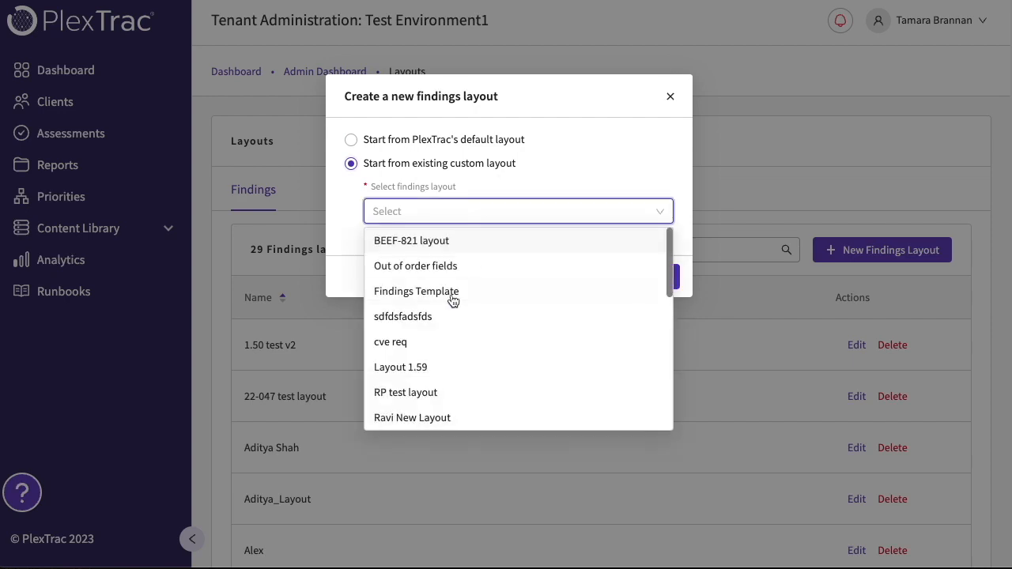
pyautogui.click(454, 291)
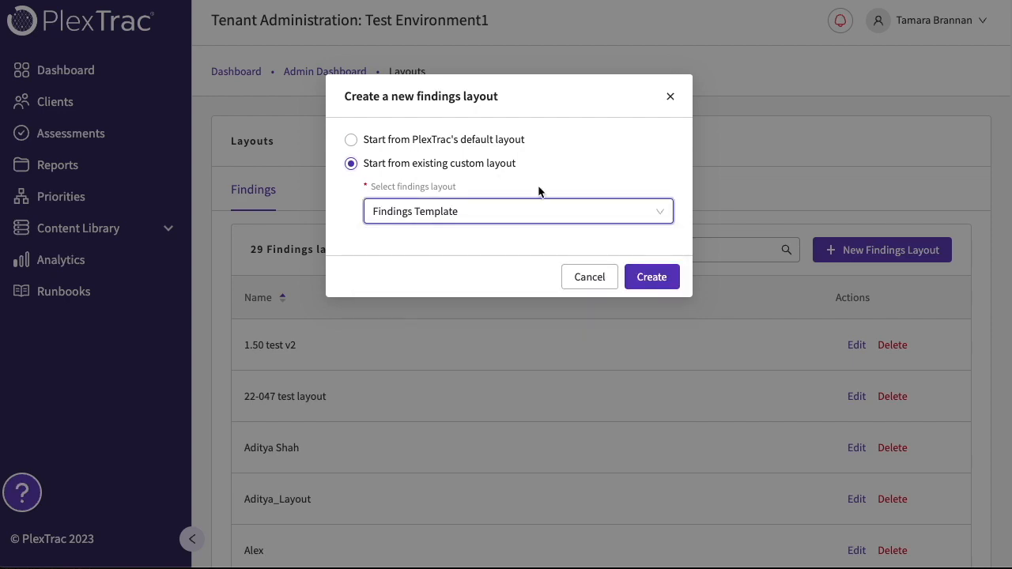
pyautogui.click(652, 277)
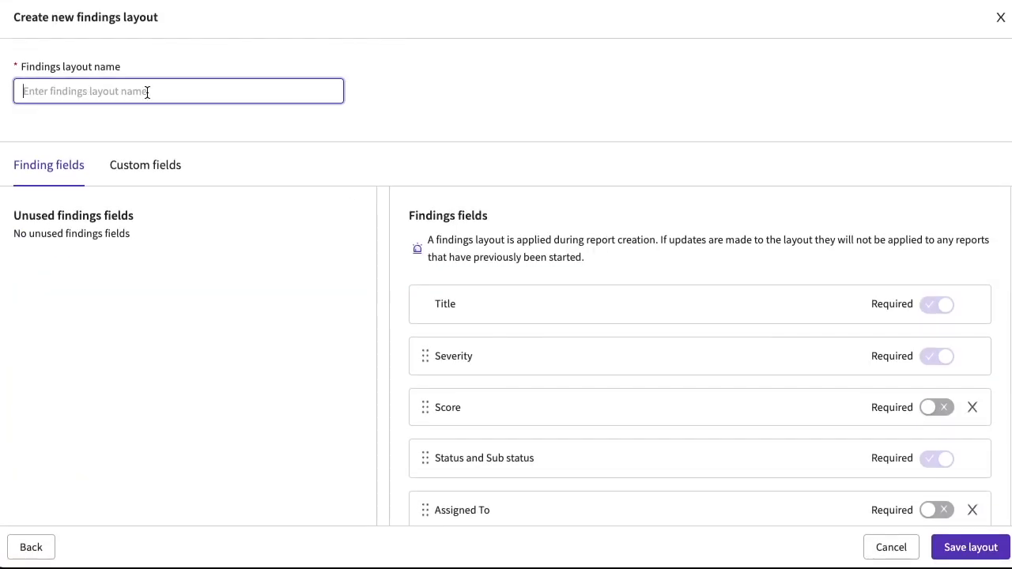
pyautogui.write('Tami Octo')
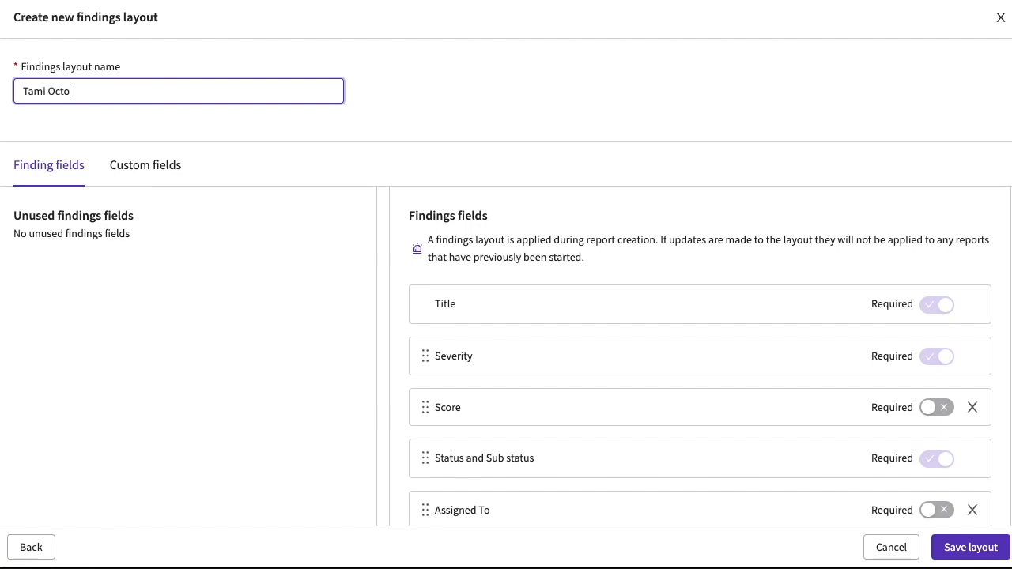
pyautogui.write('ber Layout')
# - Remove the Score and Assigned To fields from the layout's findings fields
pyautogui.scroll(-3, 523, 319)
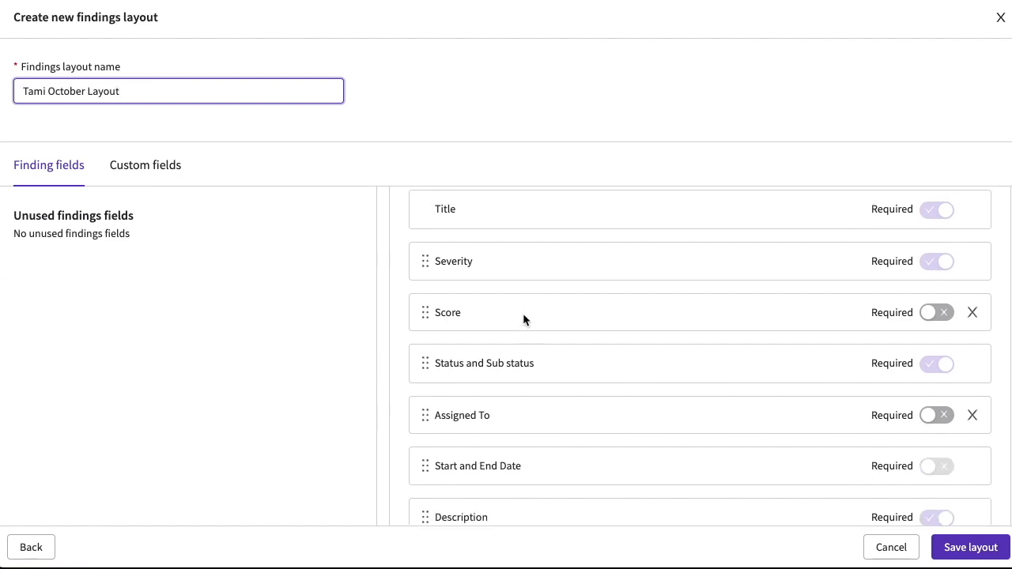
pyautogui.scroll(3, 523, 319)
pyautogui.scroll(-1, 523, 320)
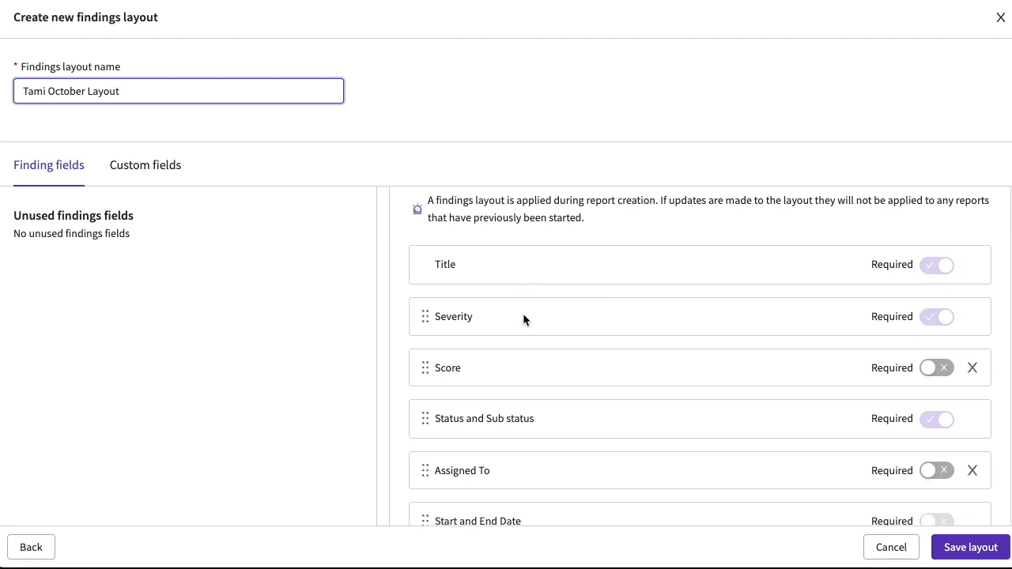
pyautogui.scroll(-2, 523, 314)
pyautogui.scroll(-1, 523, 314)
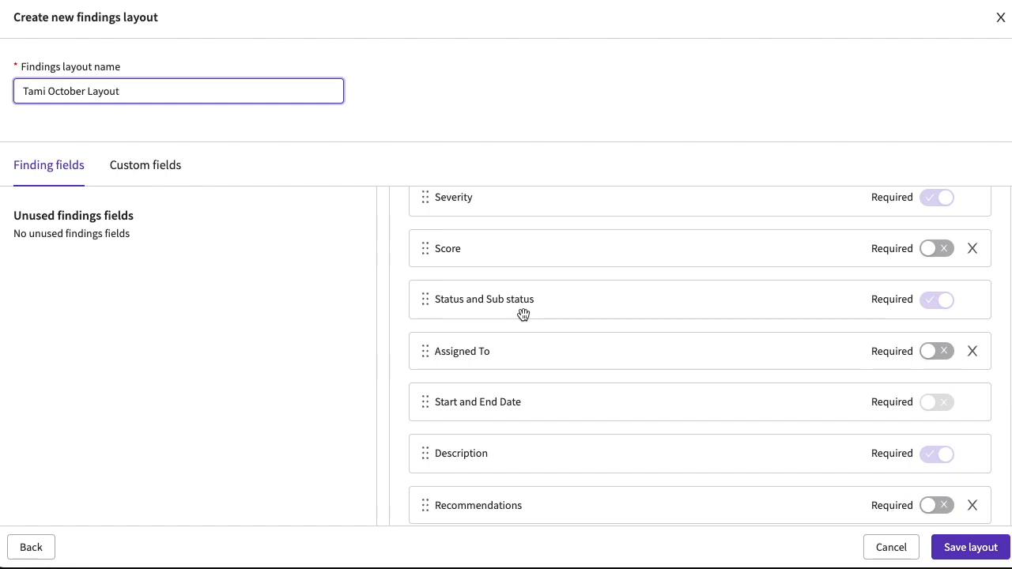
pyautogui.click(972, 250)
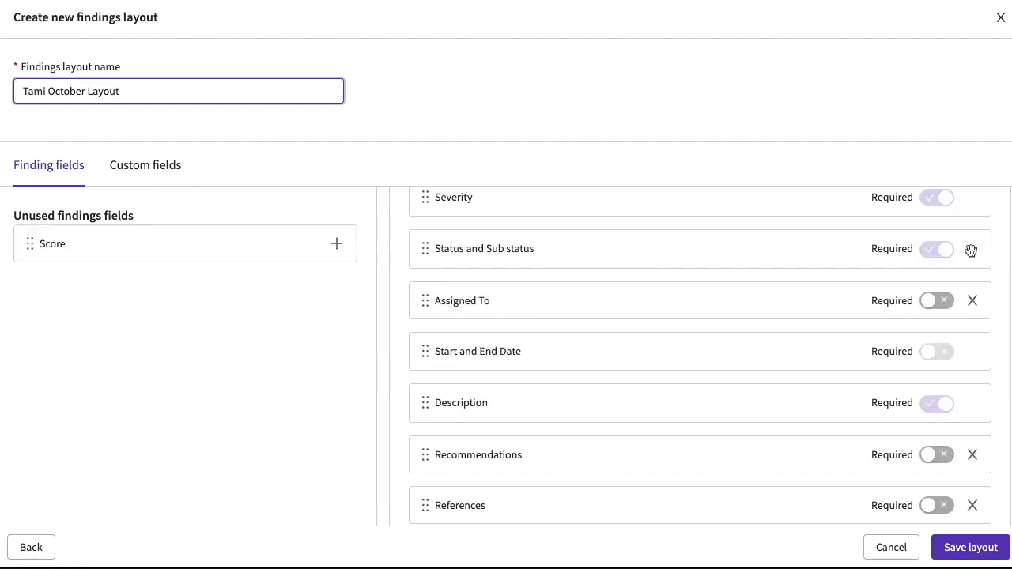
pyautogui.click(972, 300)
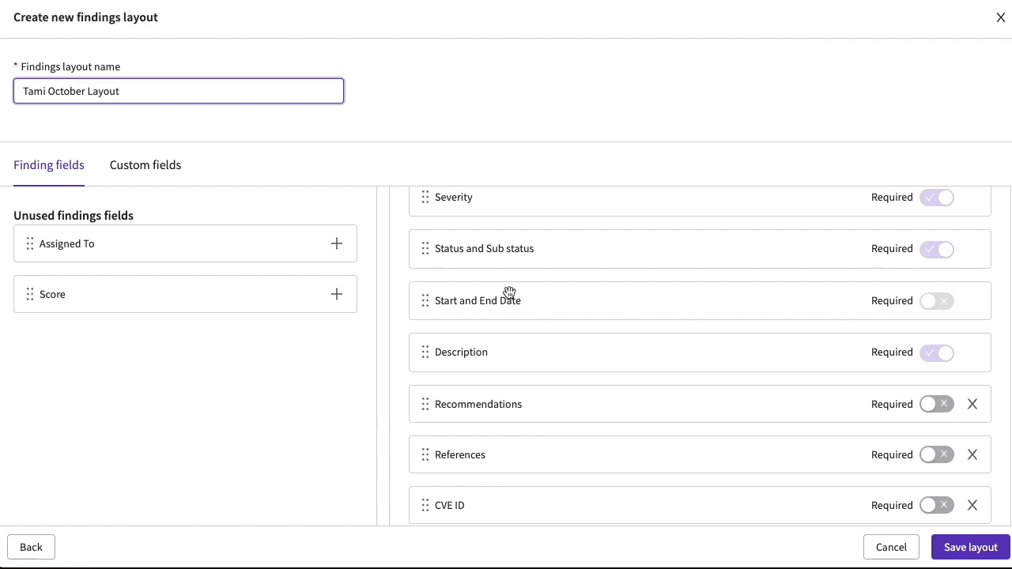
# - Reorder the findings fields so References follows CWE ID, Description follows Title, and Tags follows Severity
pyautogui.scroll(-3, 509, 293)
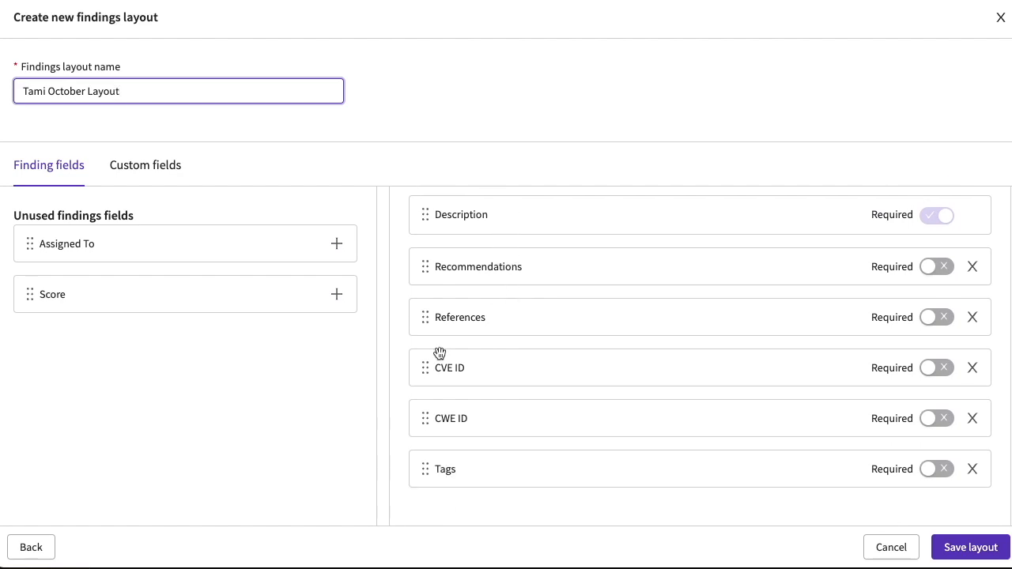
pyautogui.moveTo(445, 316); pyautogui.dragTo(457, 412)
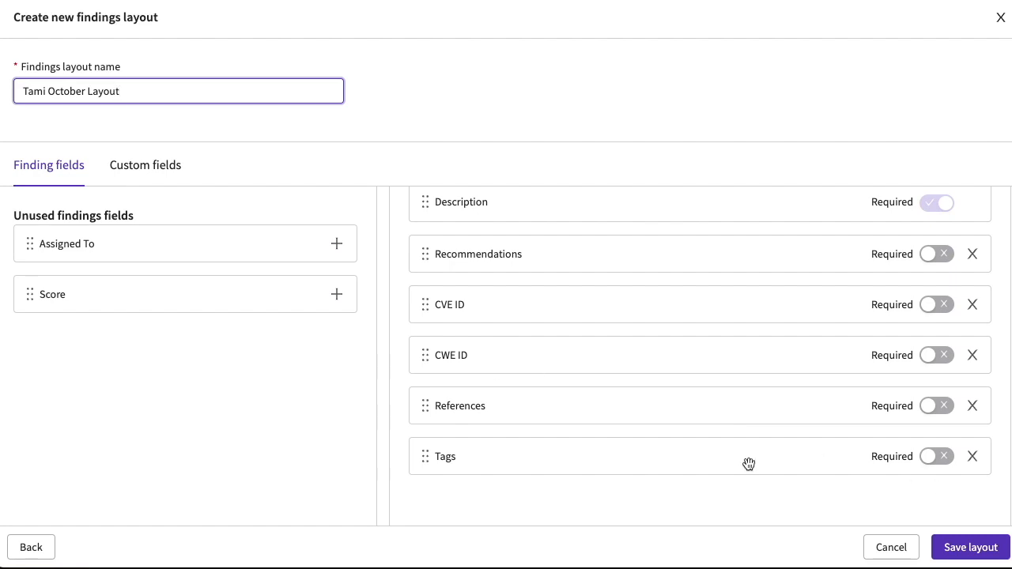
pyautogui.moveTo(497, 465); pyautogui.dragTo(518, 322)
pyautogui.scroll(-2, 598, 441)
pyautogui.scroll(-2, 909, 362)
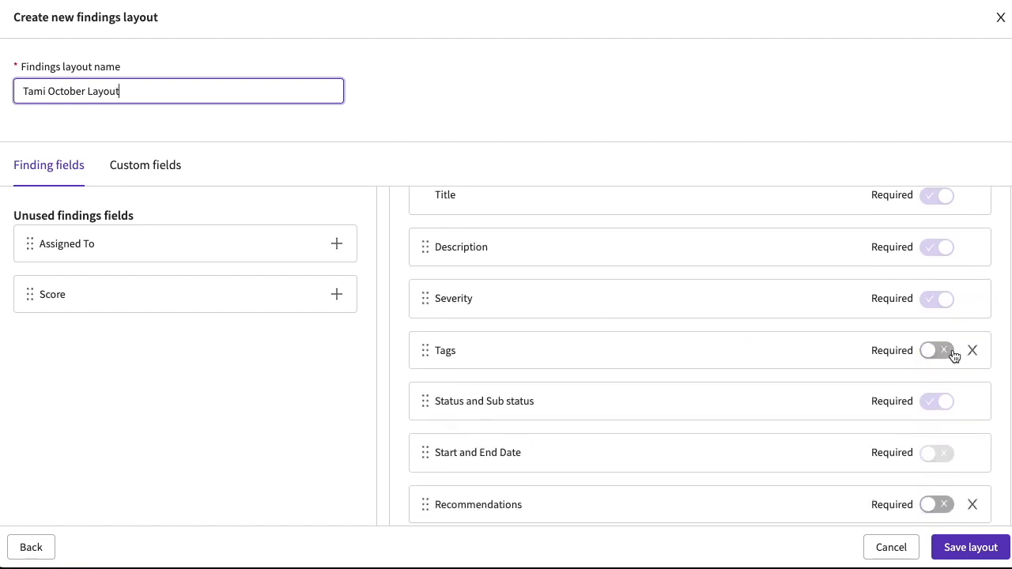
# - Make the Tags field required in the findings layout
pyautogui.scroll(-3, 910, 363)
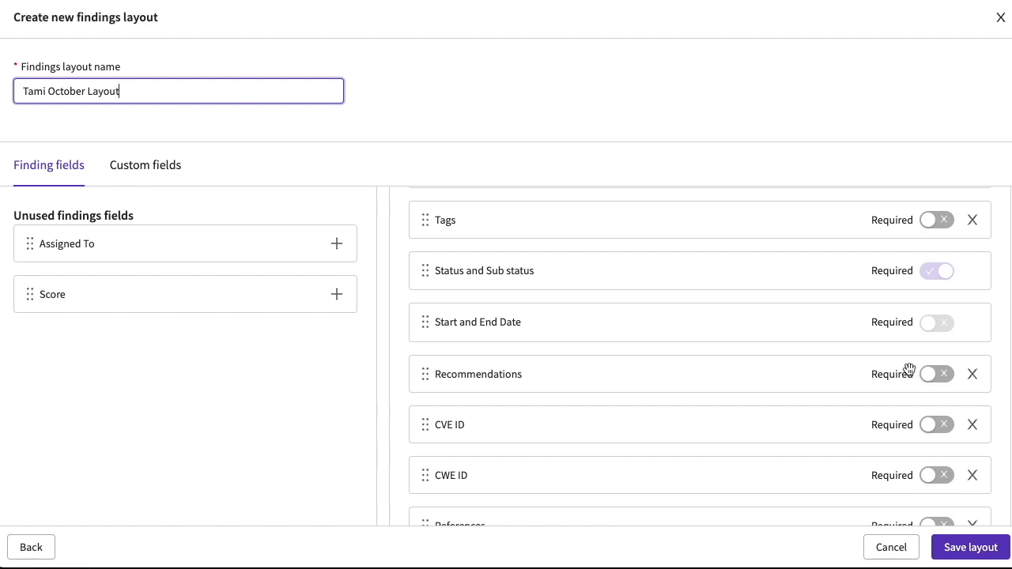
pyautogui.scroll(2, 909, 368)
pyautogui.click(942, 300)
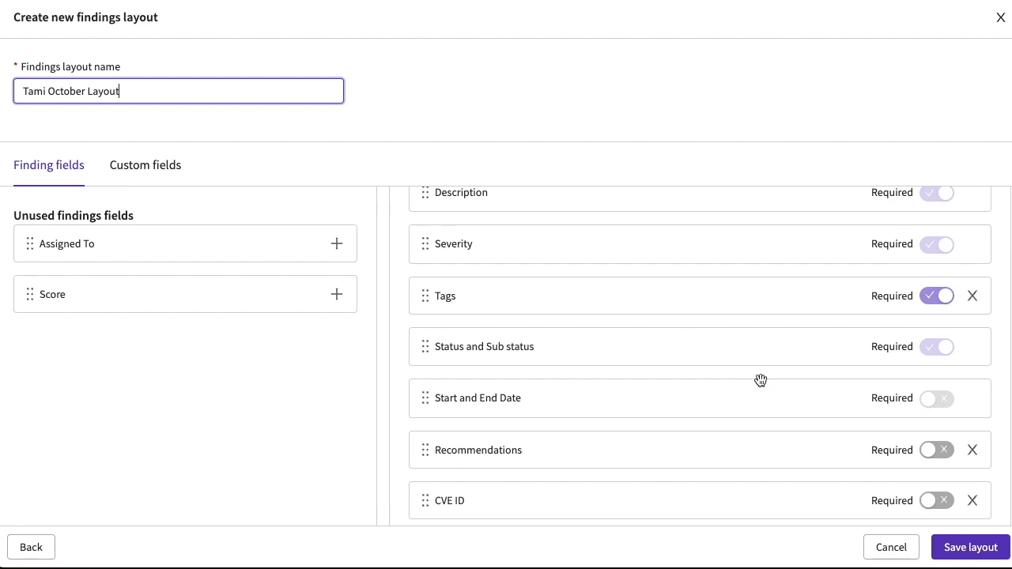
# - Add a custom field to the layout with the key "Risk" and the label "Risk Level"
pyautogui.scroll(-4, 760, 381)
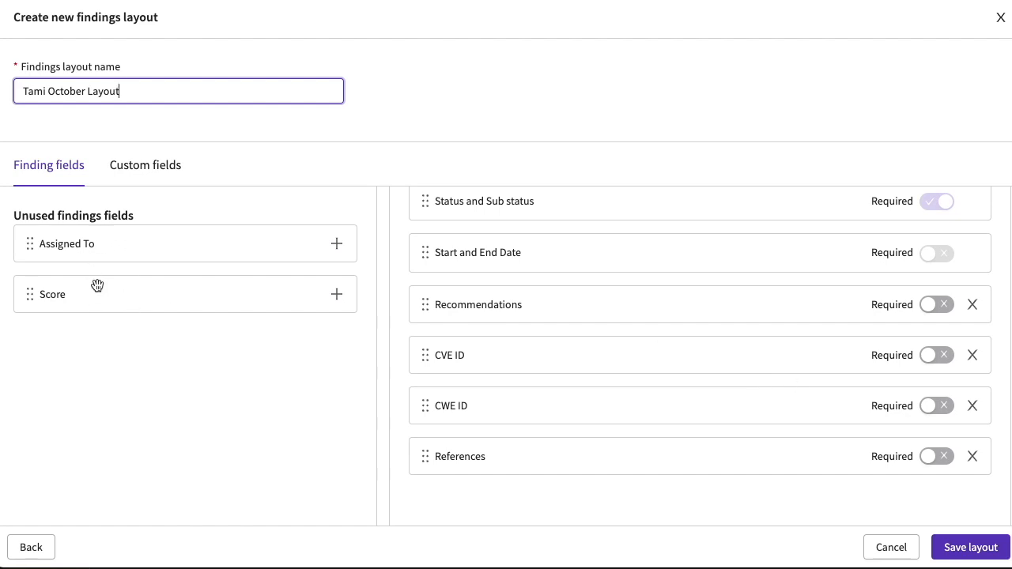
pyautogui.click(136, 175)
pyautogui.click(501, 419)
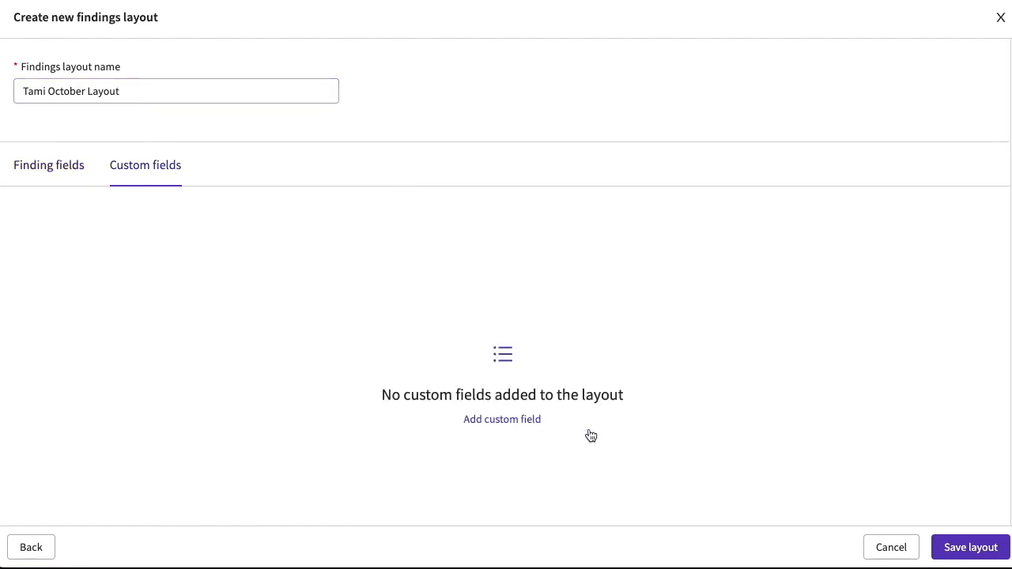
pyautogui.click(115, 319)
pyautogui.write('Rsik')
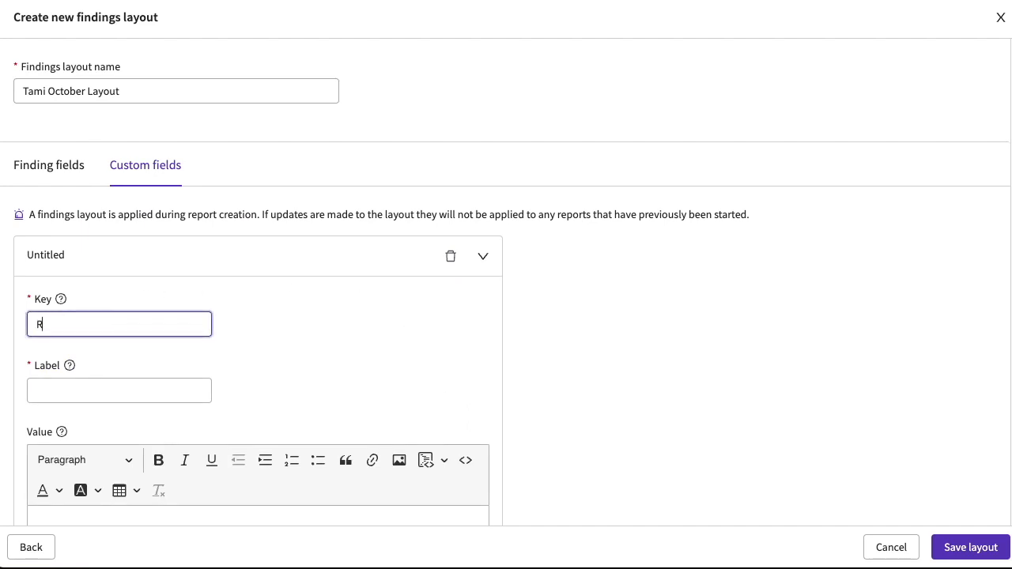
pyautogui.press('BackSpace')
pyautogui.press('BackSpace')
pyautogui.press('BackSpace')
pyautogui.write('isk')
pyautogui.click(81, 396)
pyautogui.write('Risk Level')
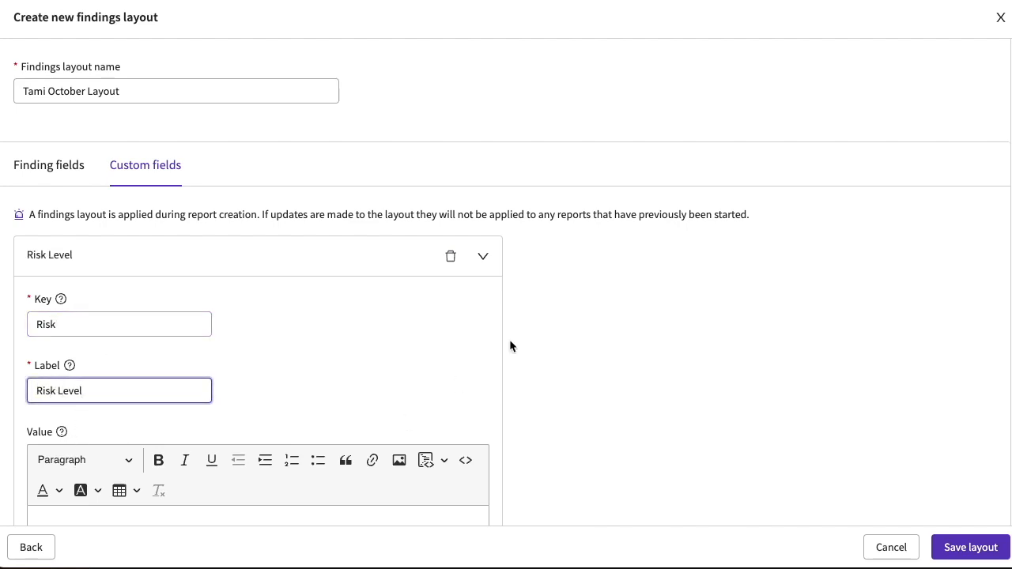
# - Enter "Risk Level is" as the Risk Level field's value and save the findings layout
pyautogui.scroll(-3, 237, 365)
pyautogui.click(104, 404)
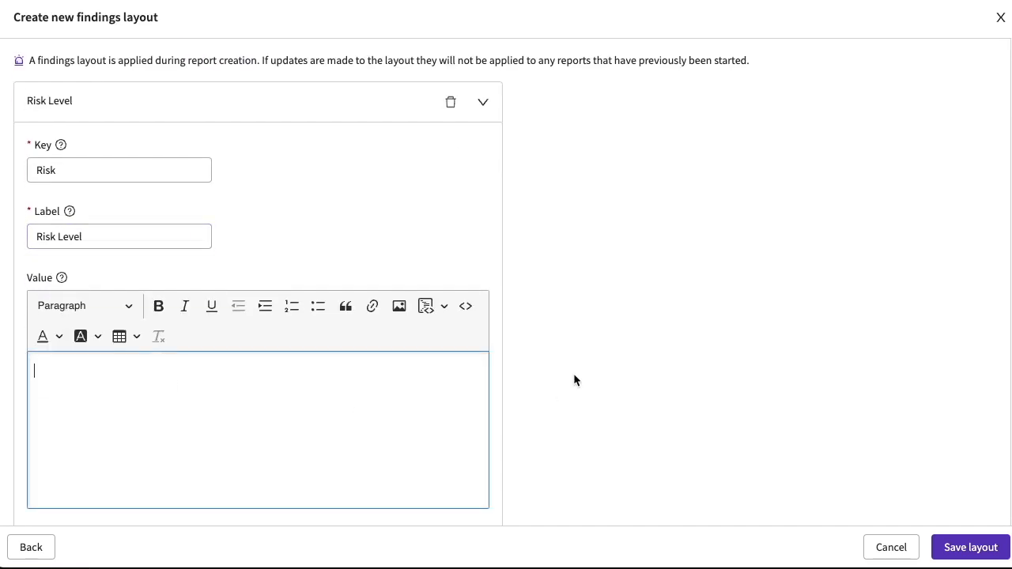
pyautogui.write('Risk Level is')
pyautogui.click(984, 554)
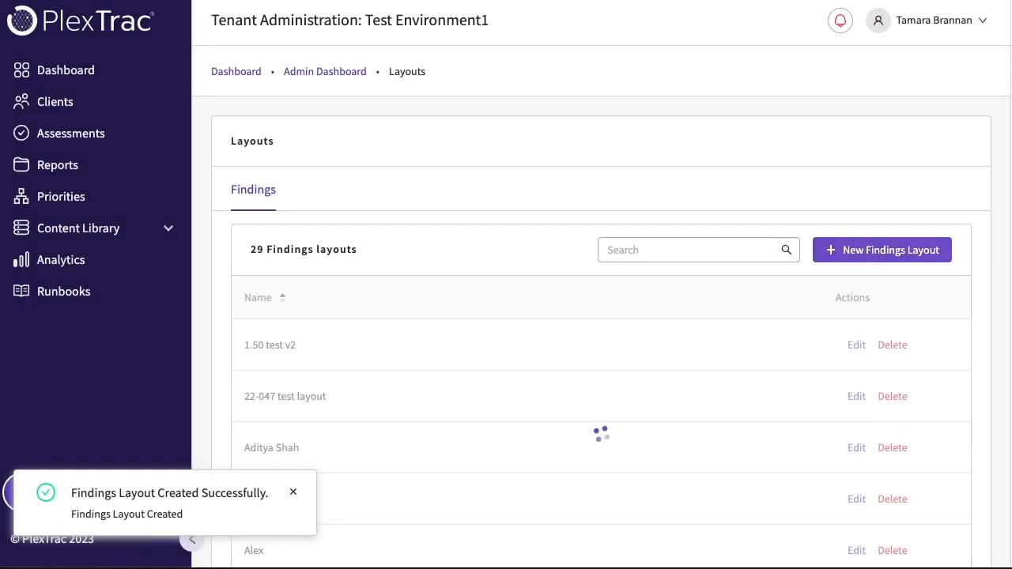
# - Start a new report for the client already filtered in the client list, naming it with the administrator's first name followed by "October Report"
pyautogui.click(57, 105)
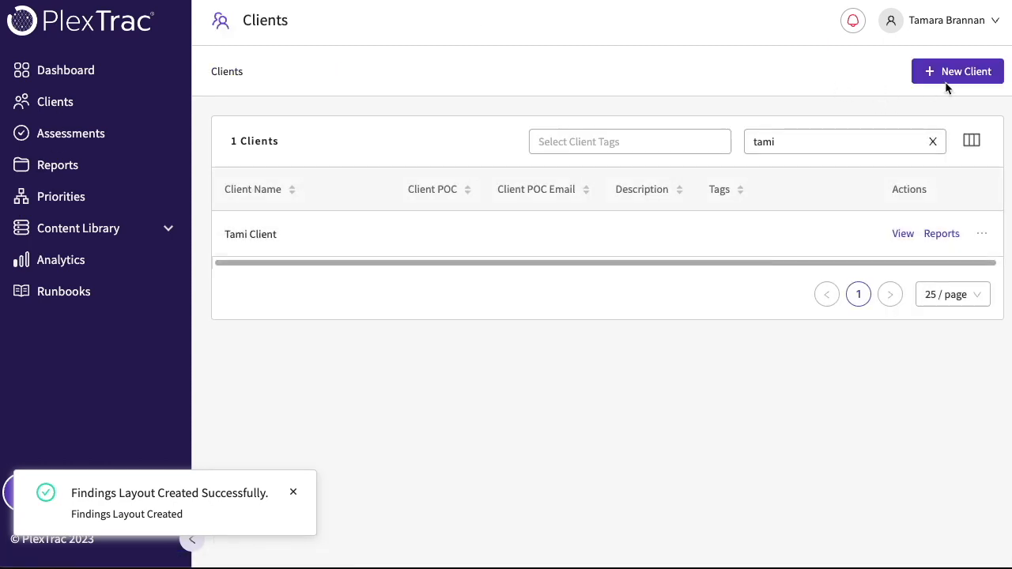
pyautogui.click(846, 242)
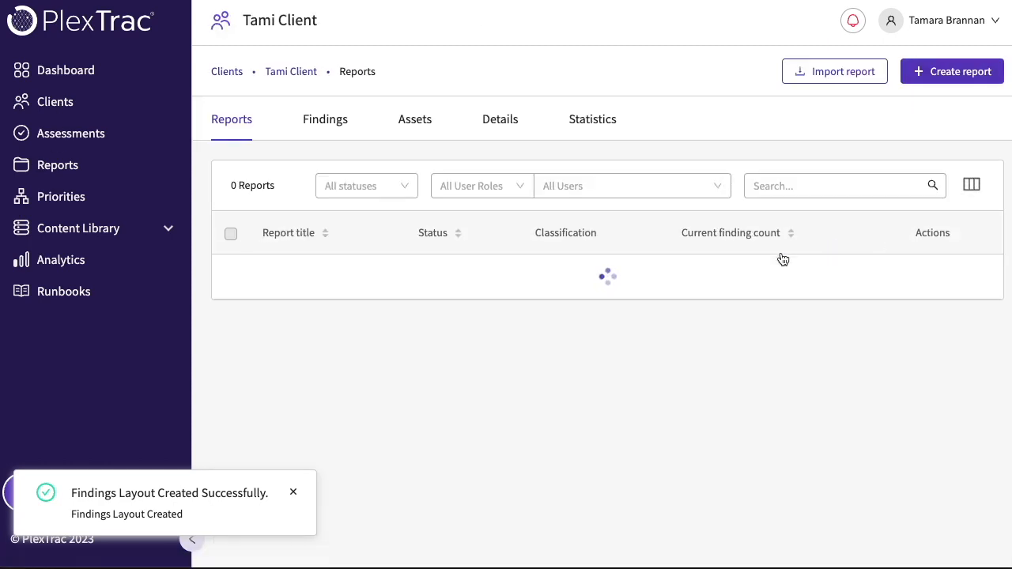
pyautogui.click(961, 72)
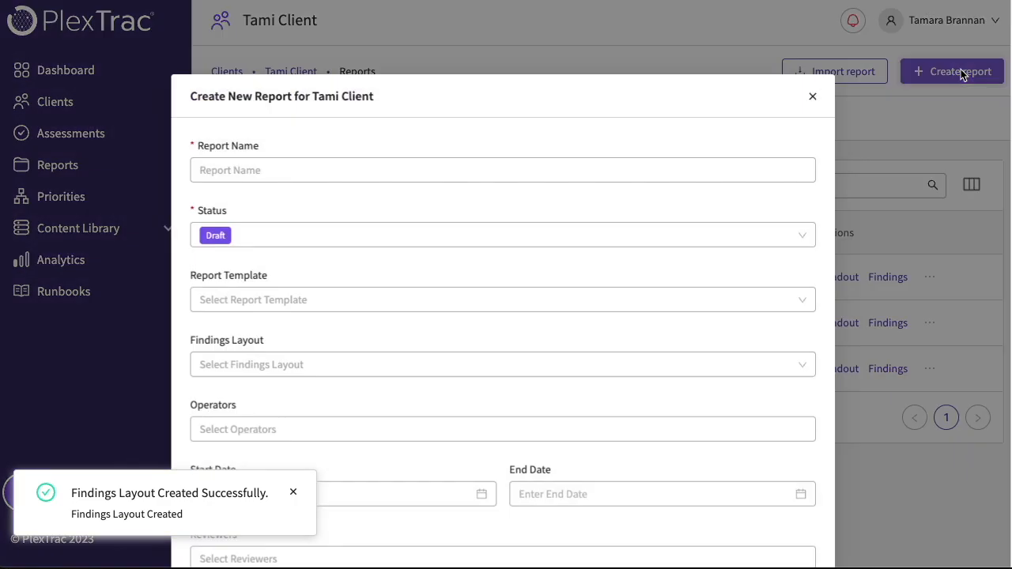
pyautogui.click(344, 178)
pyautogui.write('Tam')
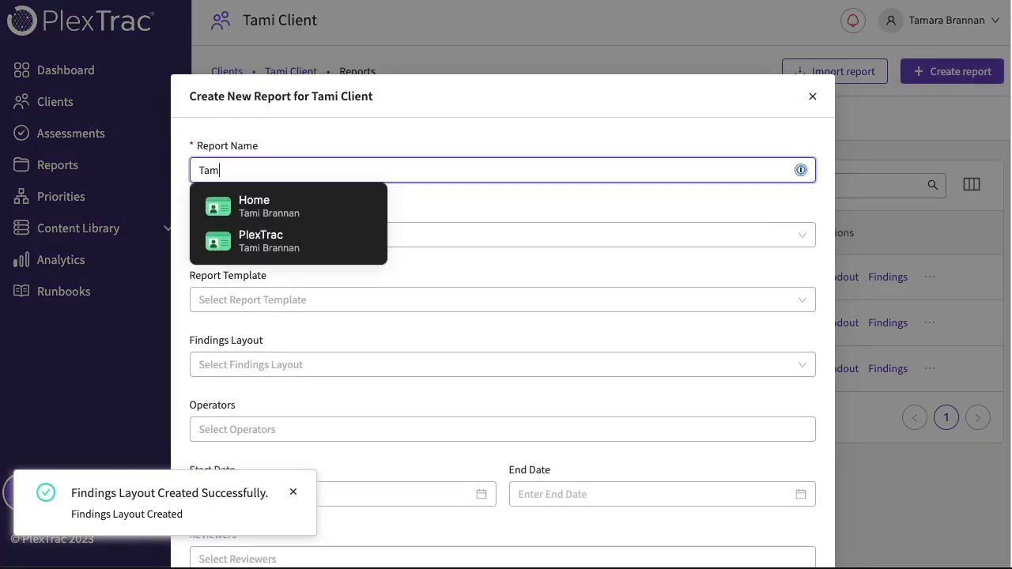
pyautogui.write('i October Report')
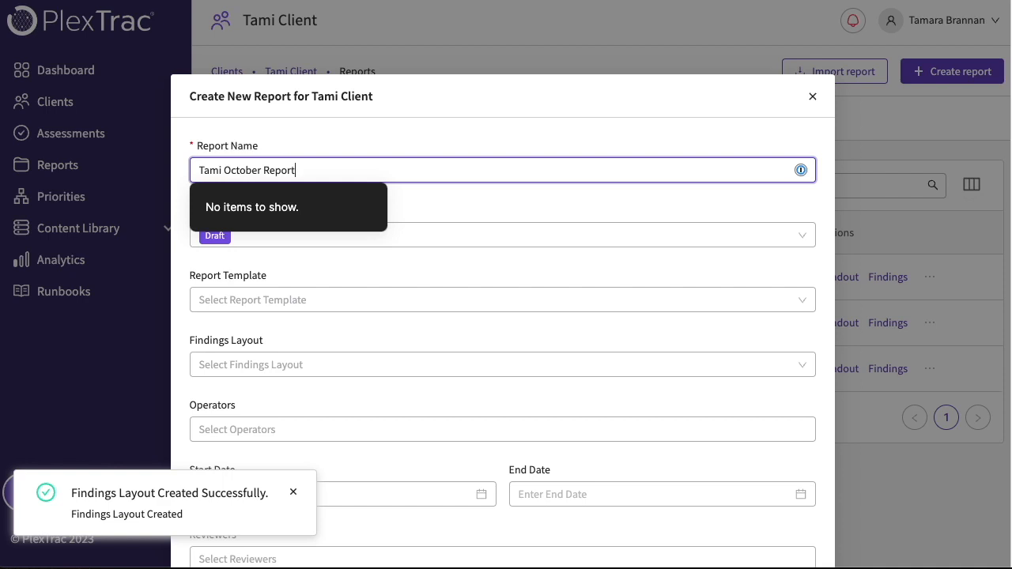
pyautogui.press('Tab')
pyautogui.press('Tab')
# - Assign the newly saved October findings layout to the report and submit the report, keeping its Draft status
pyautogui.click(216, 369)
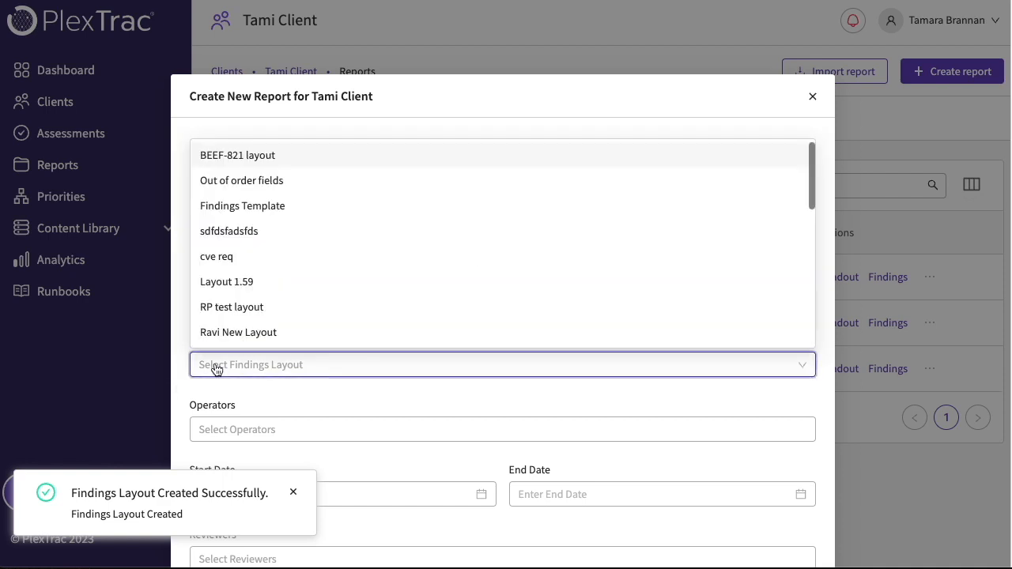
pyautogui.scroll(-3, 290, 291)
pyautogui.scroll(-3, 292, 291)
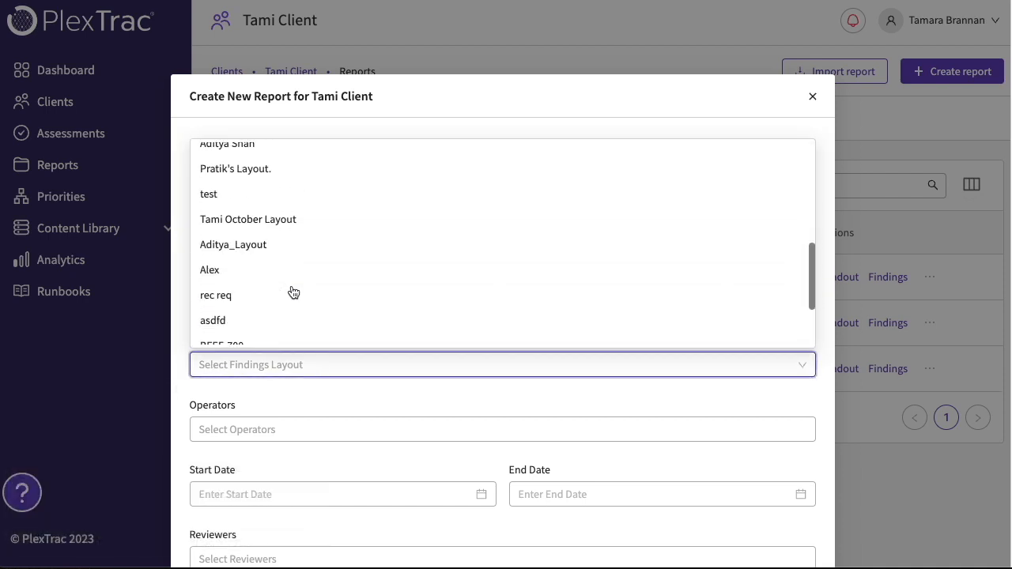
pyautogui.click(264, 216)
pyautogui.scroll(-2, 545, 380)
pyautogui.scroll(-3, 546, 380)
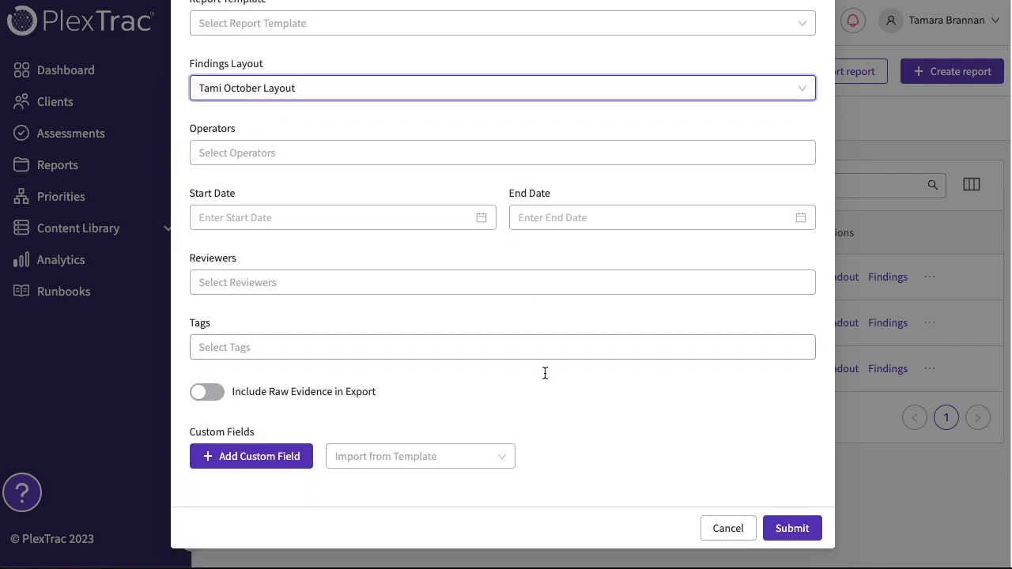
pyautogui.scroll(1, 480, 280)
pyautogui.scroll(2, 480, 280)
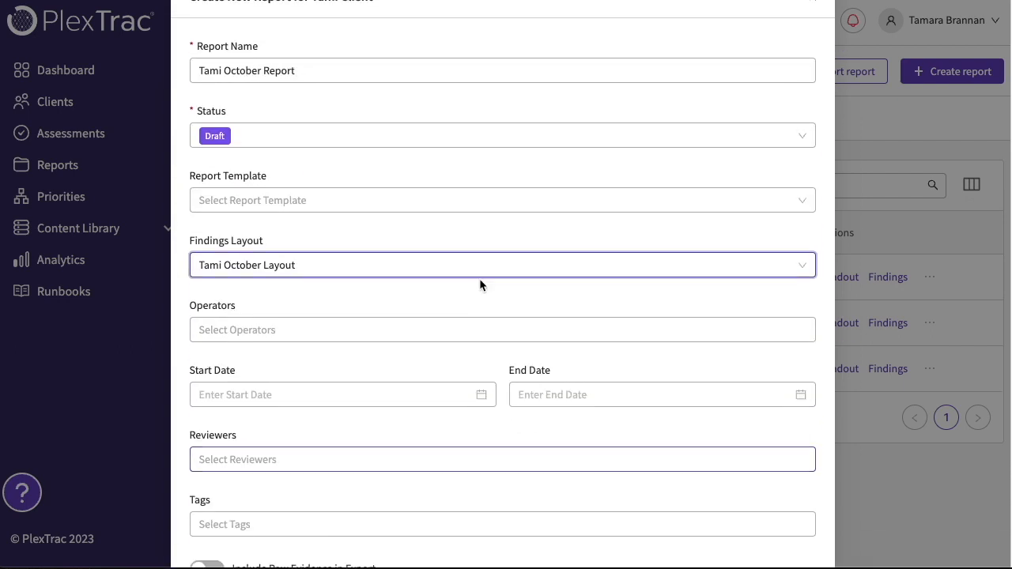
pyautogui.scroll(-3, 480, 280)
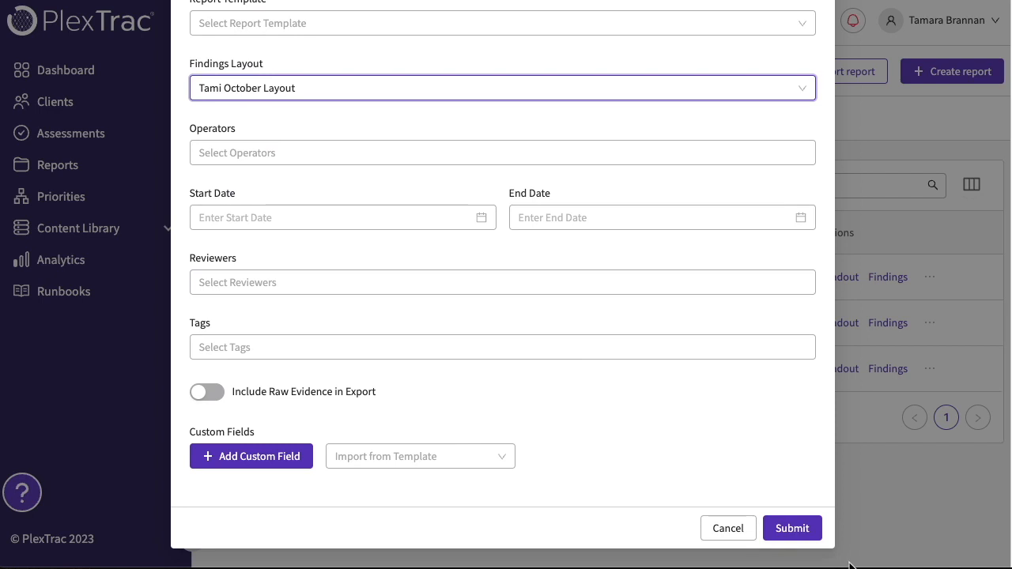
pyautogui.click(789, 528)
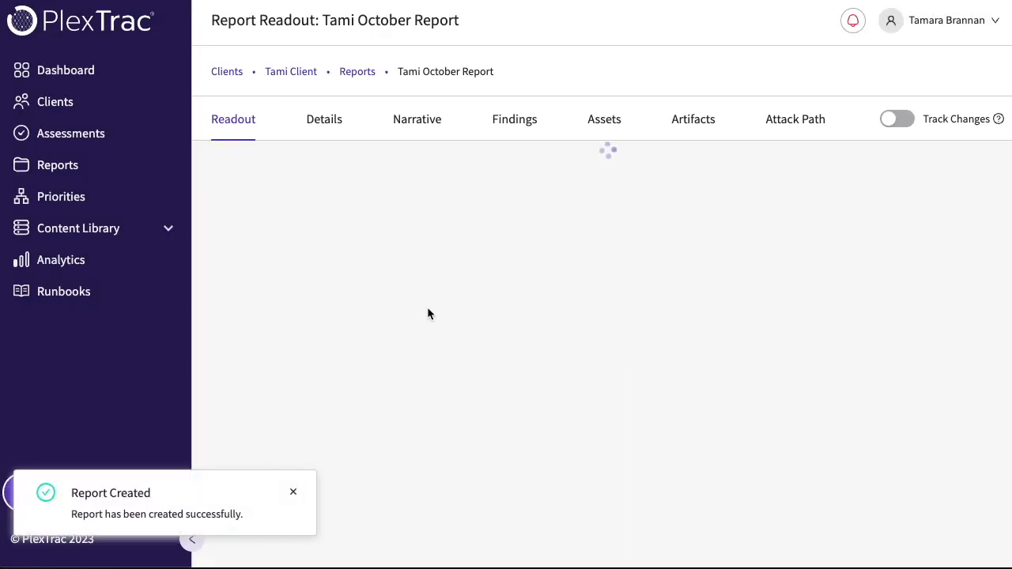
# - Start creating a new finding manually in the report's findings and dismiss the report creation notification
pyautogui.click(532, 125)
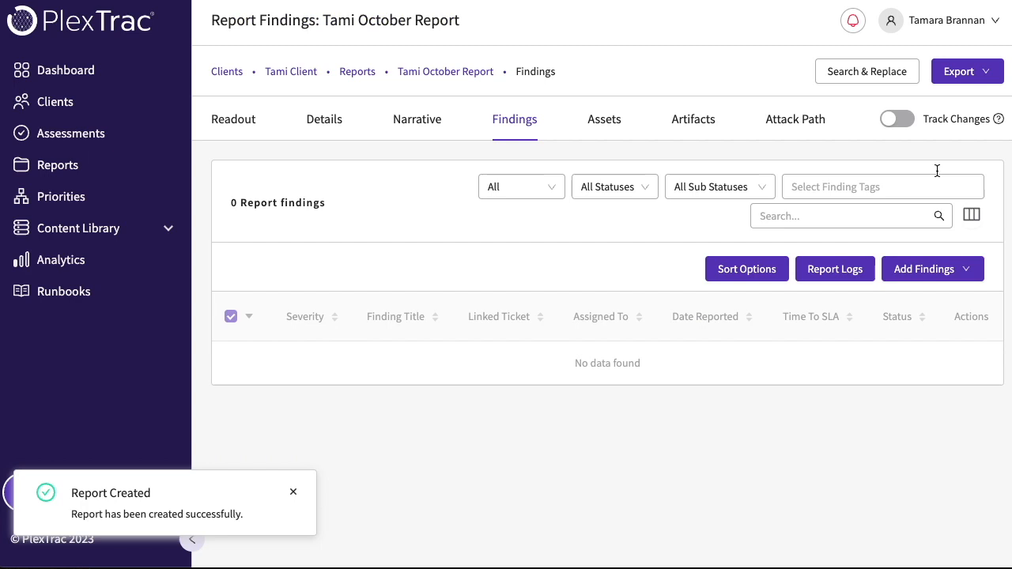
pyautogui.click(915, 269)
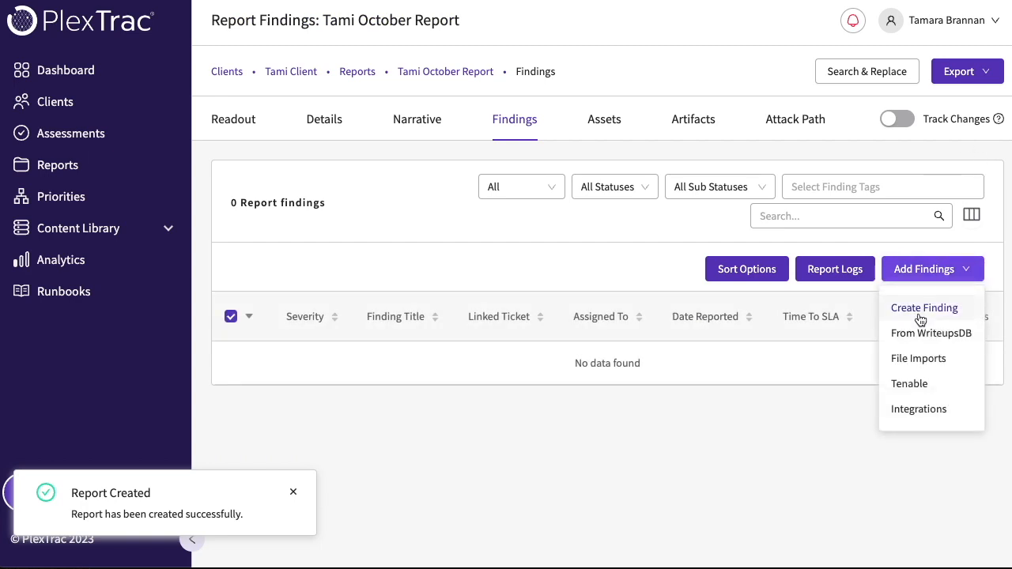
pyautogui.click(922, 311)
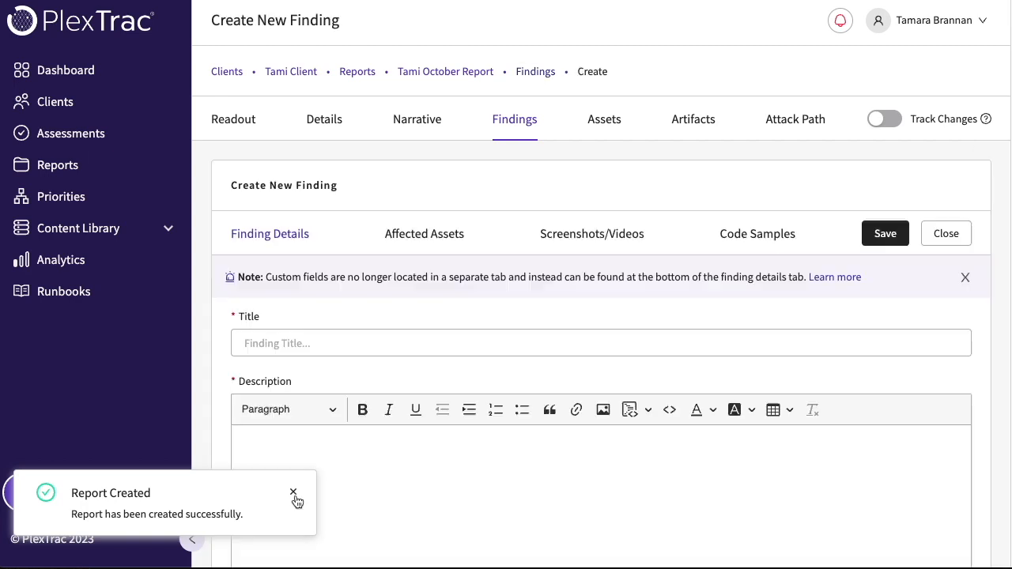
pyautogui.click(293, 496)
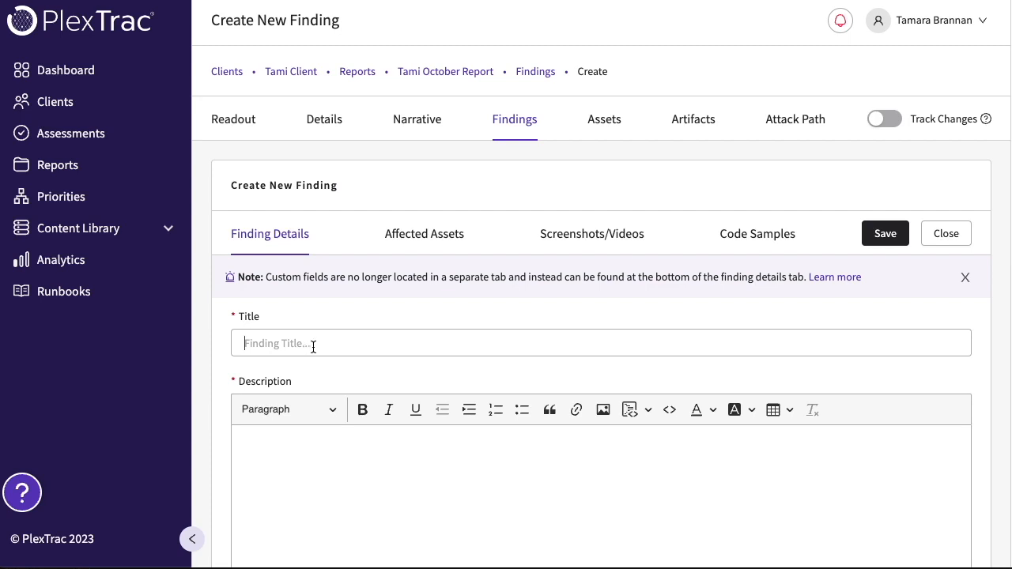
# - Title the finding with the administrator's first name followed by "Test Finding" and enter "Description of Finding" as its description
pyautogui.click(735, 353)
pyautogui.write('Tami Test Finding')
pyautogui.press('Tab')
pyautogui.write('Description of Finding')
# - Set the finding's severity to Informational and enter "Recommendations for remidiation" as its recommendations
pyautogui.scroll(-5, 734, 356)
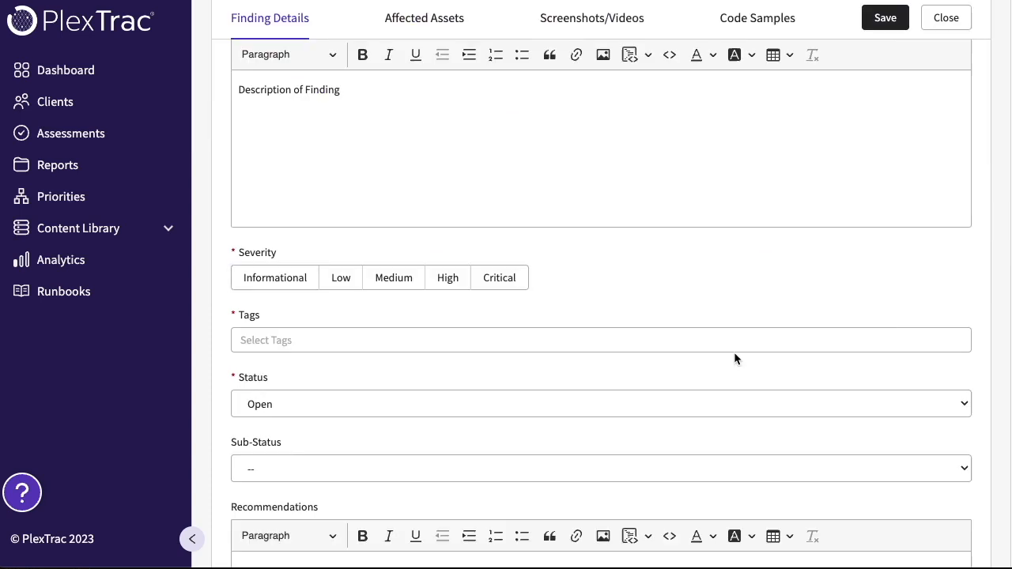
pyautogui.click(247, 276)
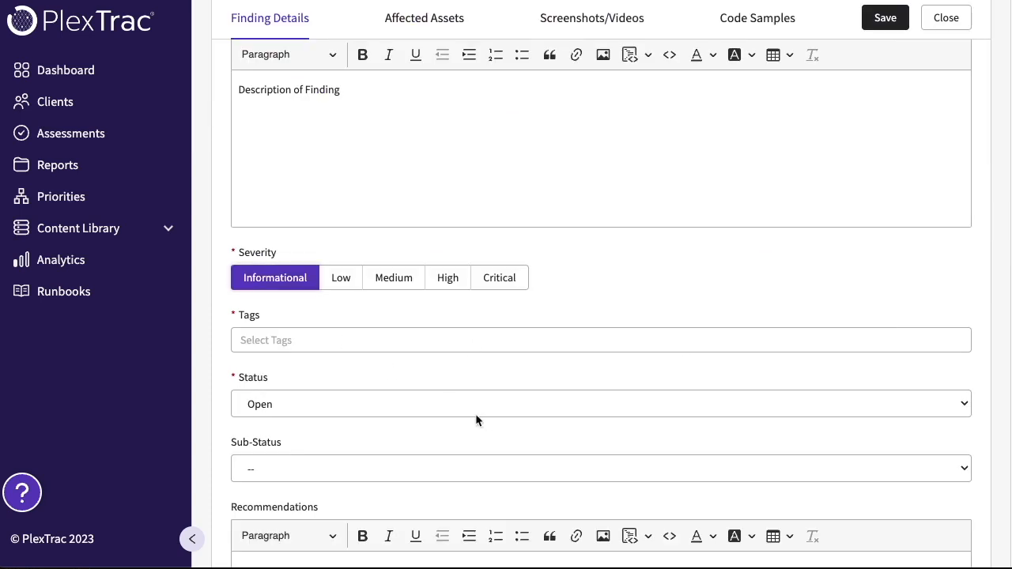
pyautogui.click(277, 346)
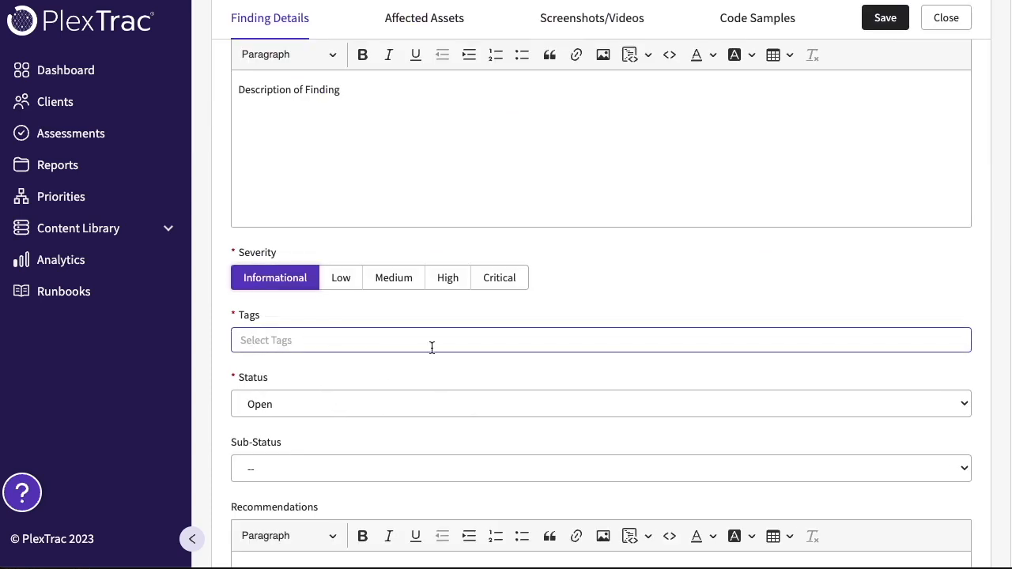
pyautogui.scroll(-2, 432, 348)
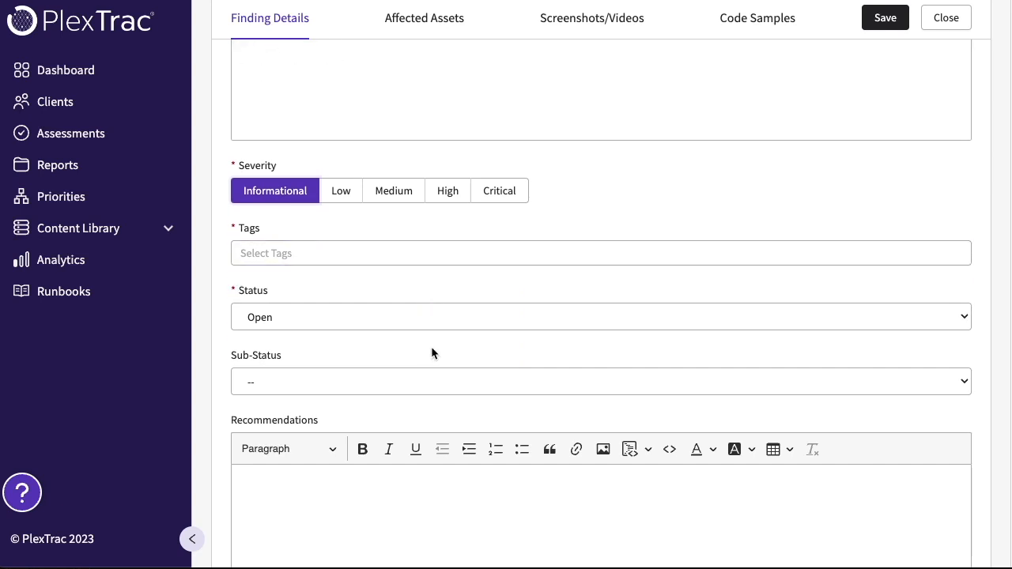
pyautogui.scroll(-1, 431, 353)
pyautogui.moveTo(228, 166); pyautogui.dragTo(285, 168)
pyautogui.click(294, 166)
pyautogui.scroll(-2, 472, 378)
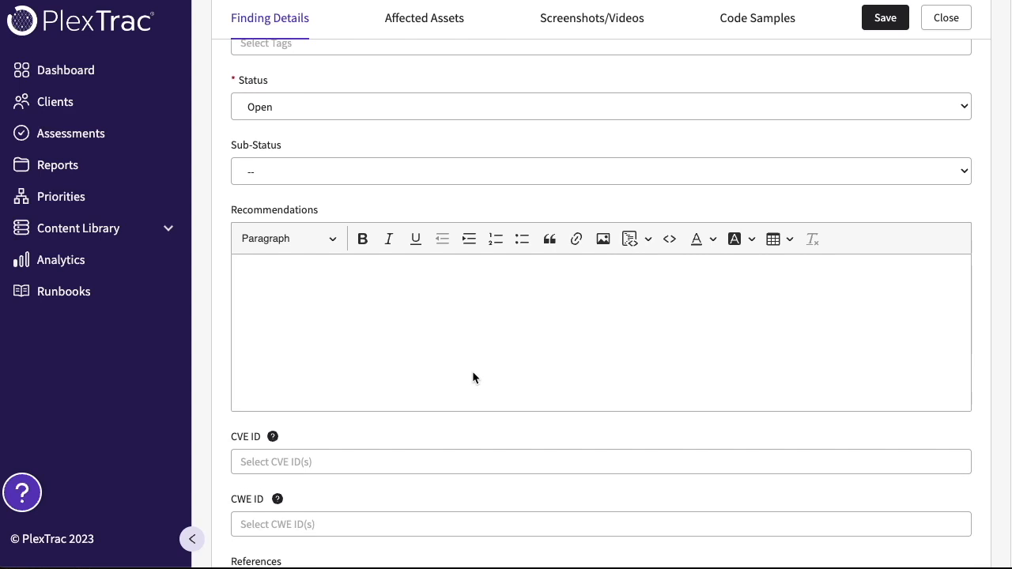
pyautogui.click(319, 300)
pyautogui.write('Recommendations for remidiation')
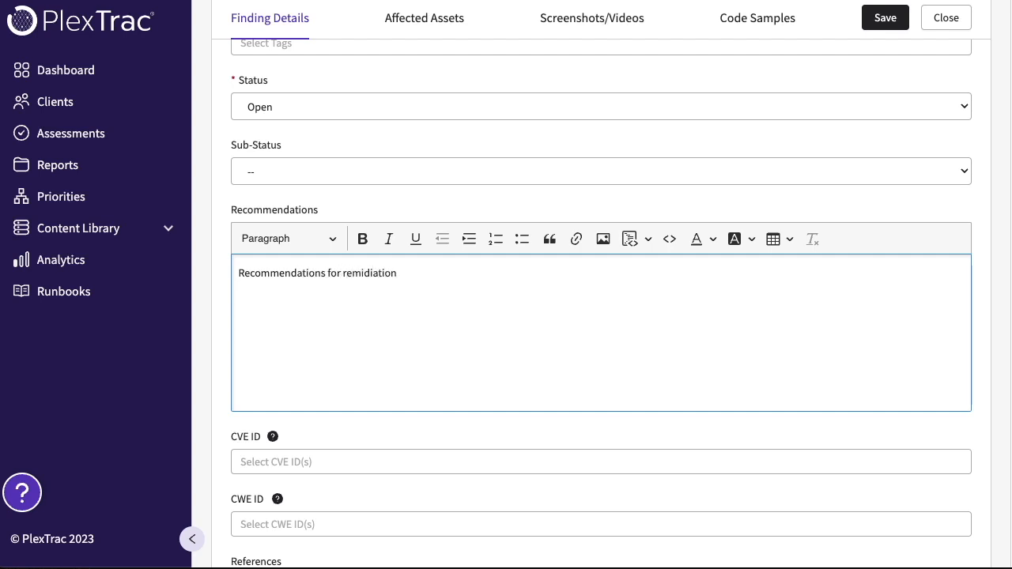
# - Assign the CVE IDs CVE-2023-3618, CVE-2023-35945 and CVE-2023-3446 to the finding
pyautogui.scroll(-3, 662, 355)
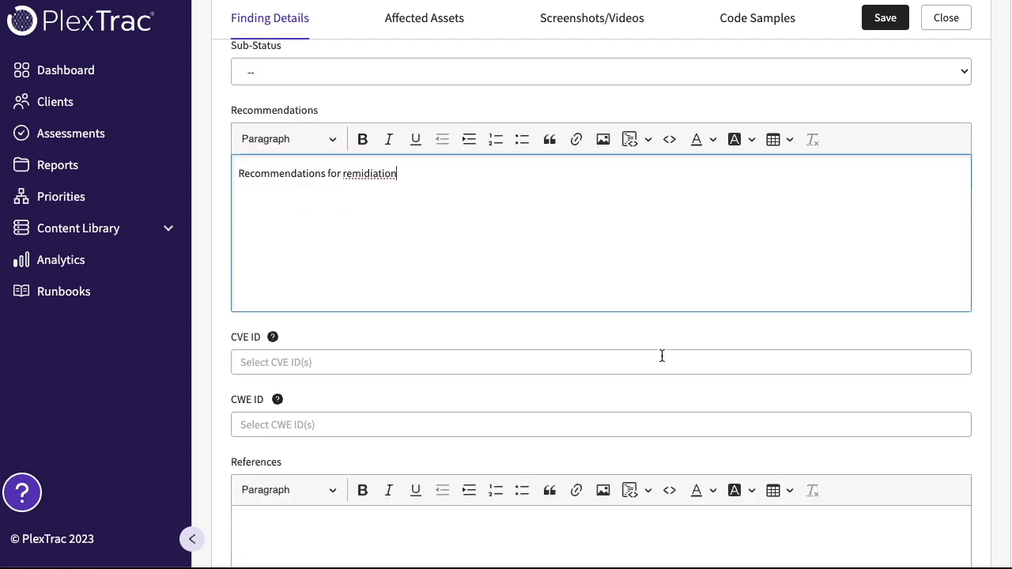
pyautogui.click(248, 334)
pyautogui.click(281, 463)
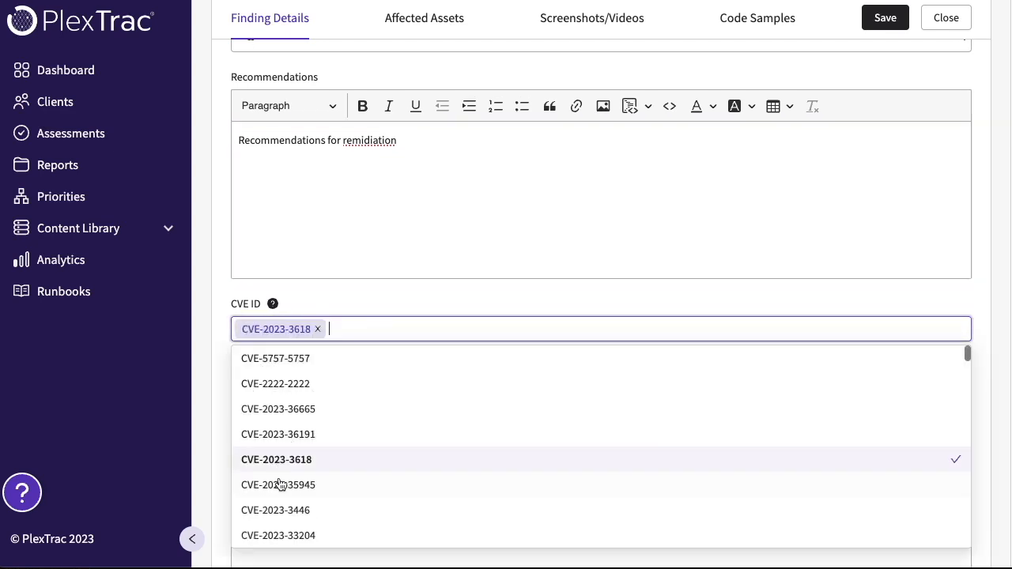
pyautogui.click(280, 485)
pyautogui.click(276, 509)
pyautogui.click(198, 390)
# - Assign the CWE IDs 1287, 1259 and 1235 to the finding
pyautogui.click(273, 395)
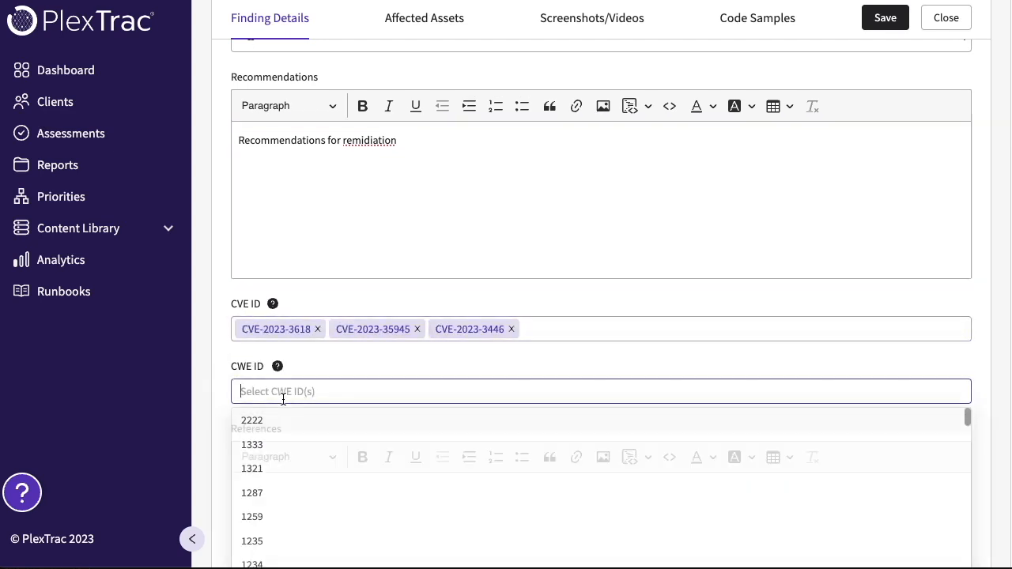
pyautogui.click(264, 549)
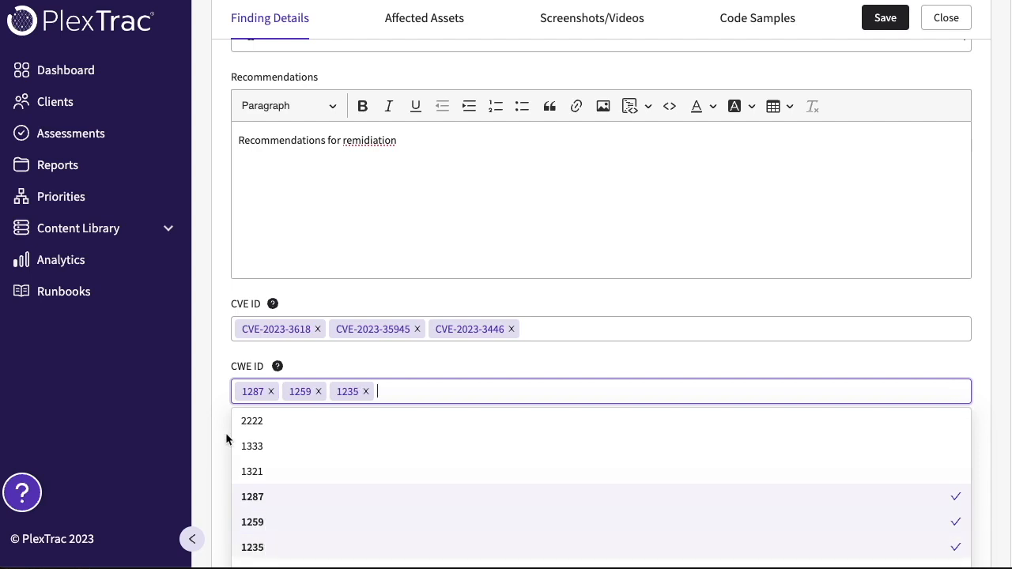
pyautogui.click(479, 391)
# - Enter "References are from" as the finding's references, correcting the capitalization of the first word
pyautogui.scroll(-3, 408, 389)
pyautogui.click(409, 389)
pyautogui.write('REferences')
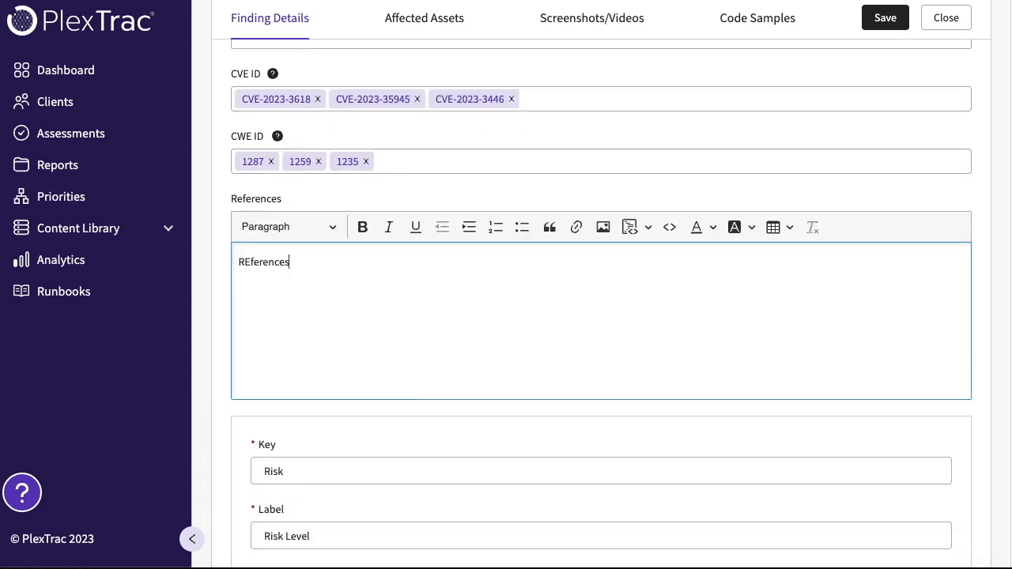
pyautogui.click(252, 262)
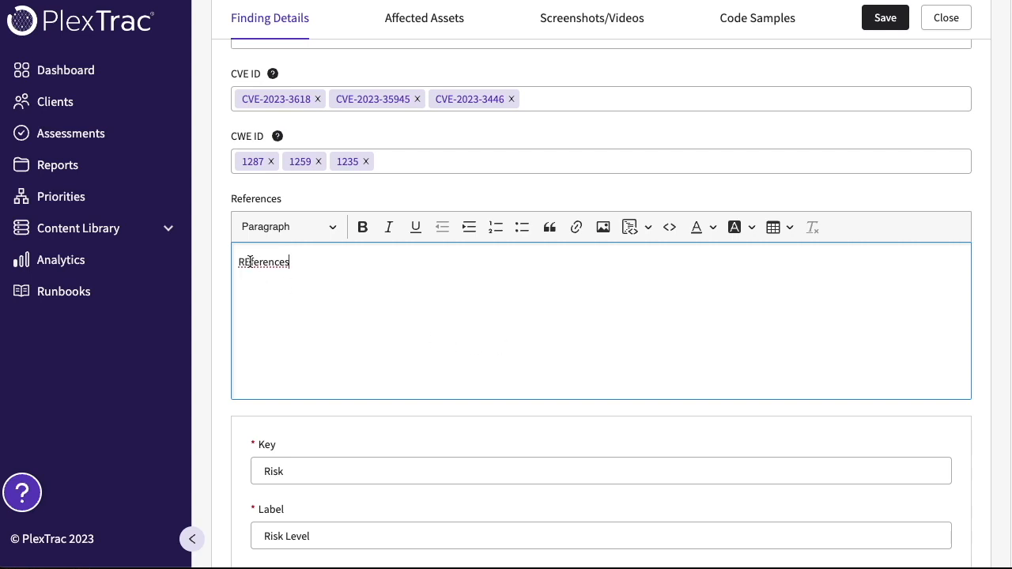
pyautogui.press('BackSpace')
pyautogui.write('e')
pyautogui.click(468, 307)
pyautogui.write('are from')
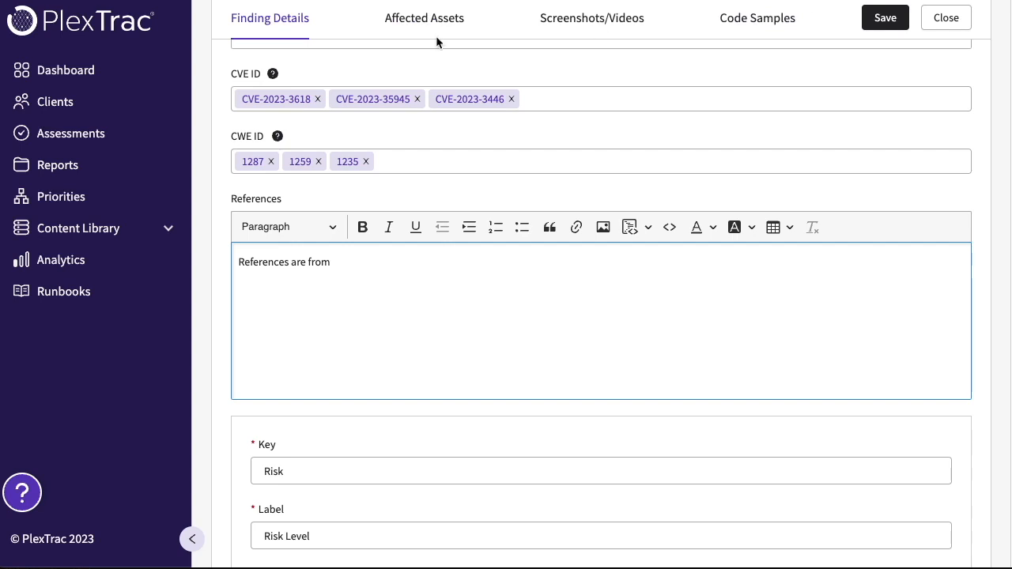
# - Complete the Risk Level custom field's value as "Risk Level is Low" and try to save the finding
pyautogui.scroll(-4, 361, 366)
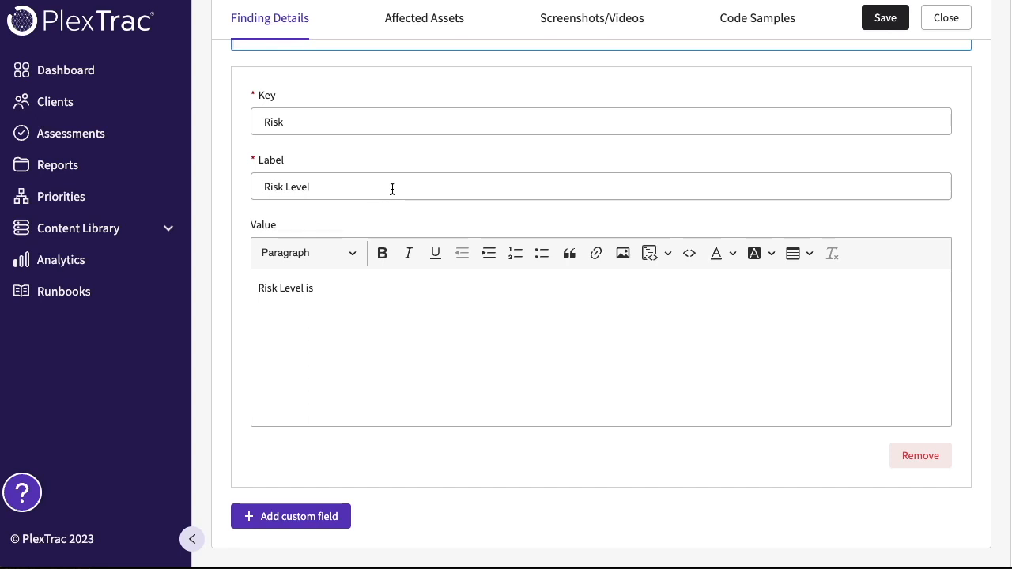
pyautogui.click(353, 297)
pyautogui.write('Low')
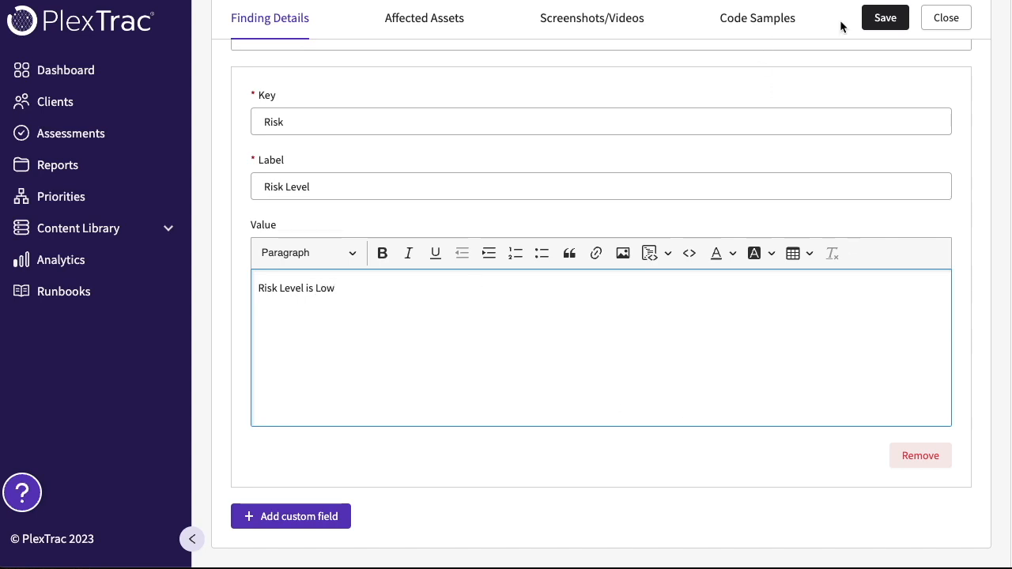
pyautogui.click(879, 17)
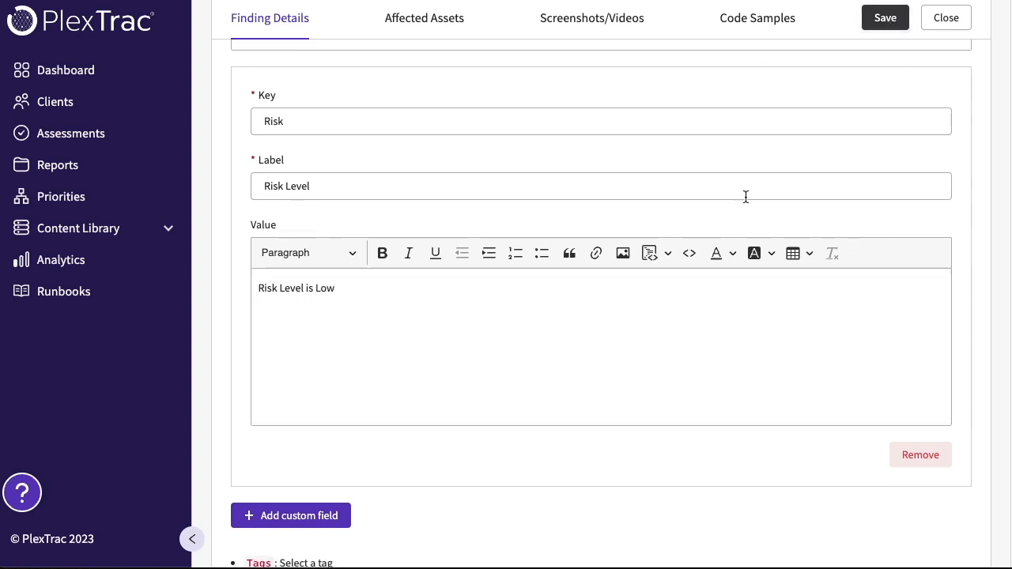
# - Check the validation message, tag the finding with the existing tag bearing the administrator's first name, and save it
pyautogui.scroll(-1, 745, 197)
pyautogui.moveTo(338, 535); pyautogui.dragTo(246, 531)
pyautogui.scroll(15, 462, 496)
pyautogui.scroll(-2, 461, 490)
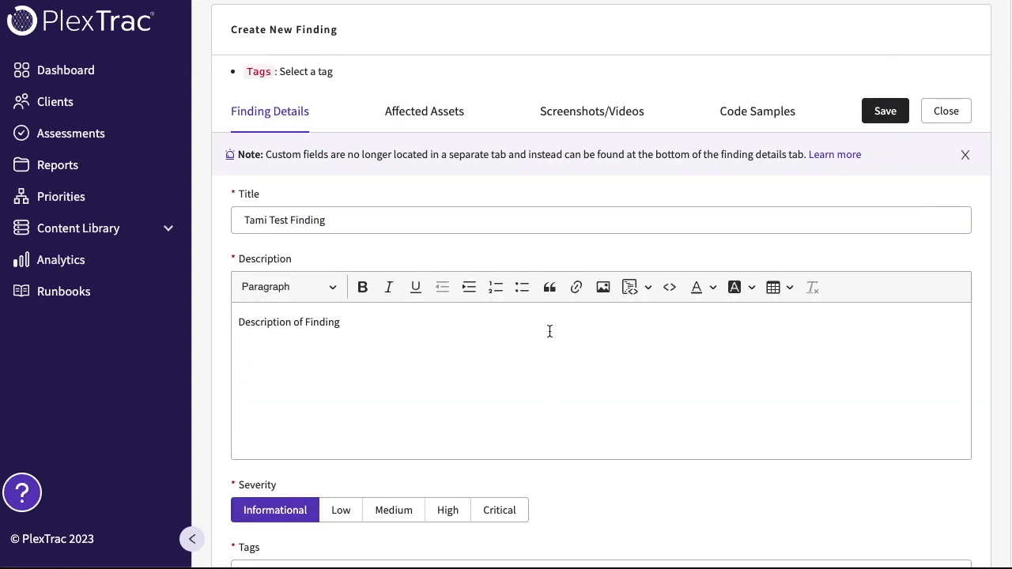
pyautogui.moveTo(334, 72); pyautogui.dragTo(223, 79)
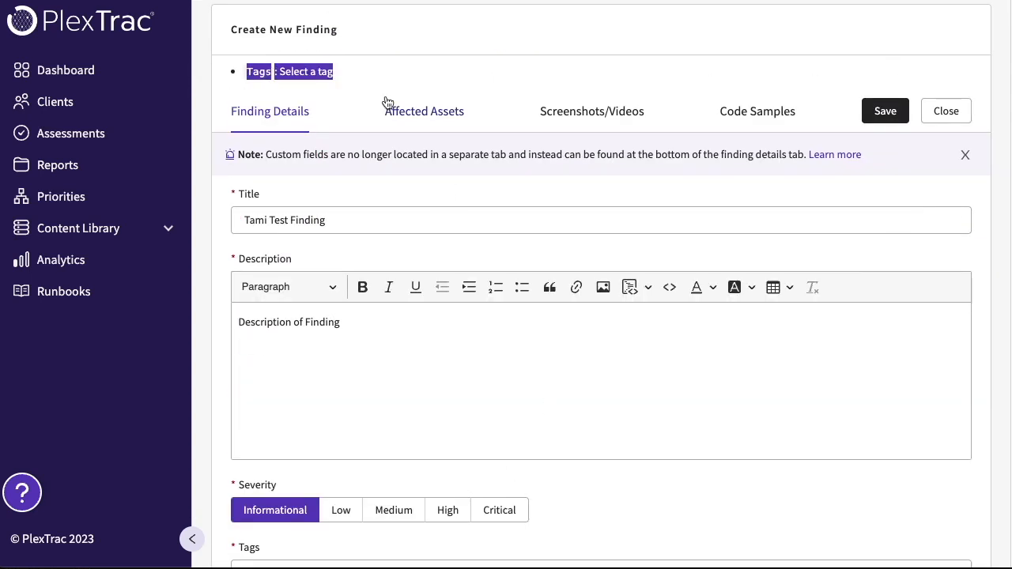
pyautogui.click(279, 79)
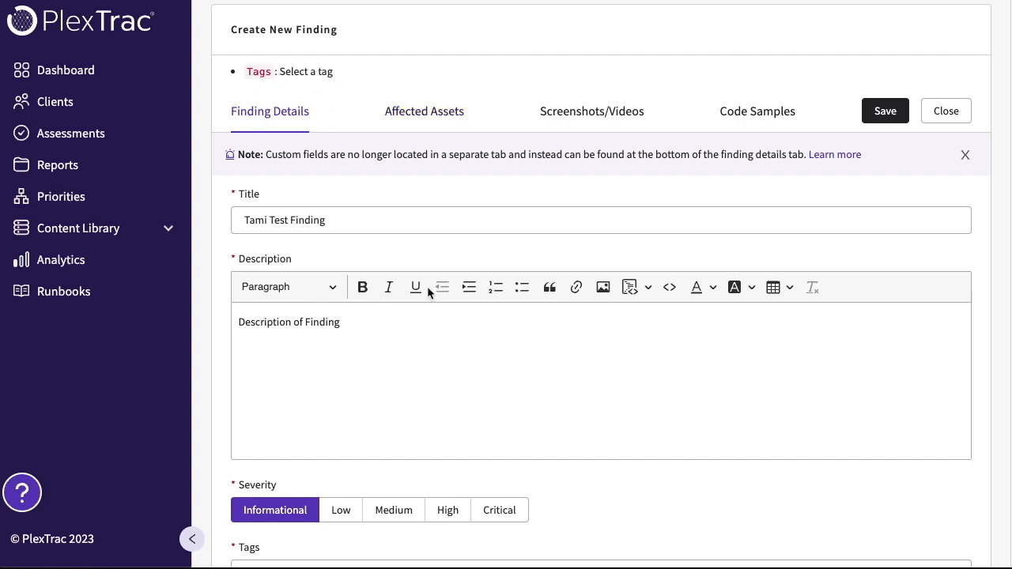
pyautogui.scroll(-4, 472, 317)
pyautogui.click(267, 275)
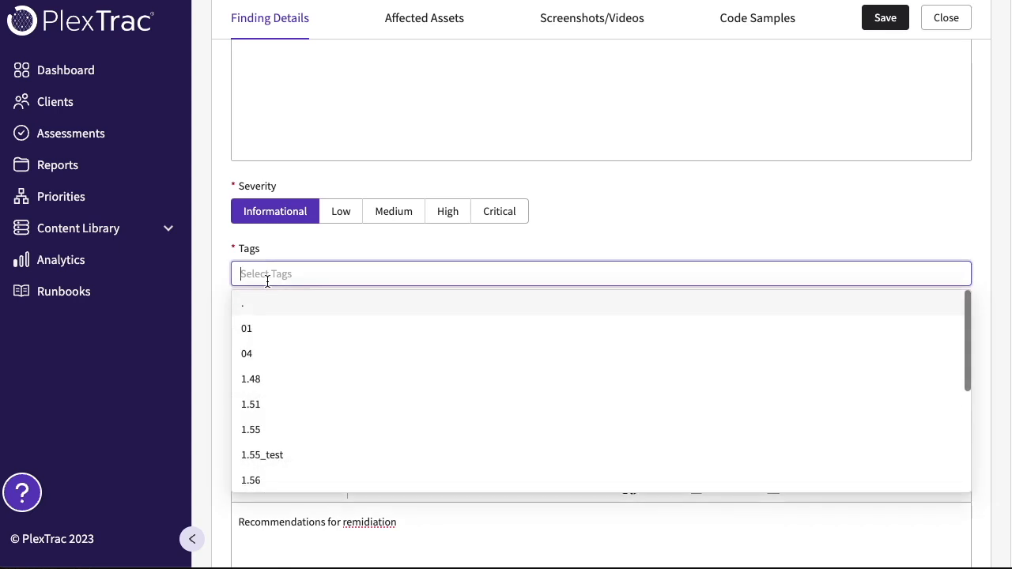
pyautogui.write('tami')
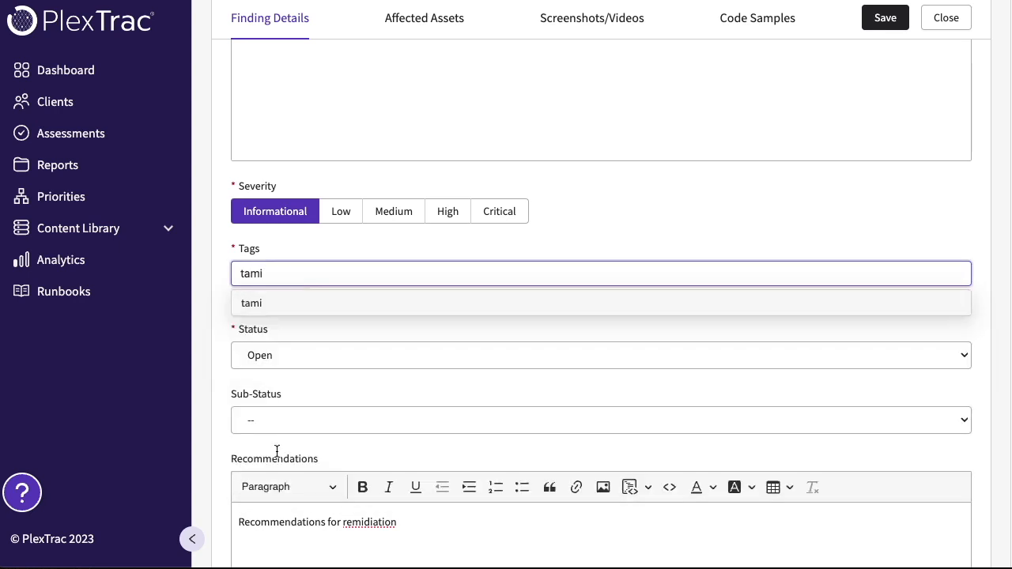
pyautogui.click(252, 302)
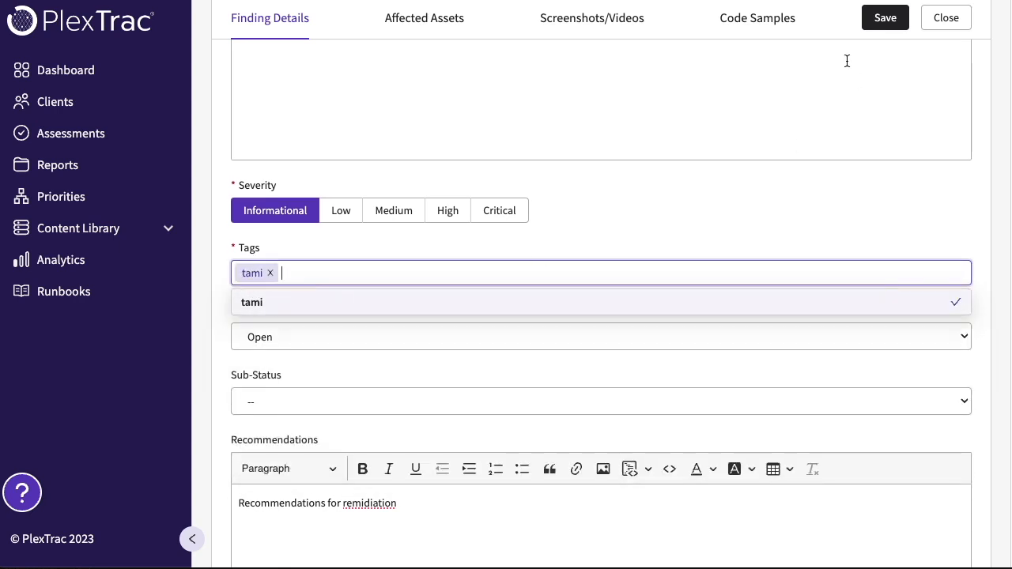
pyautogui.click(886, 18)
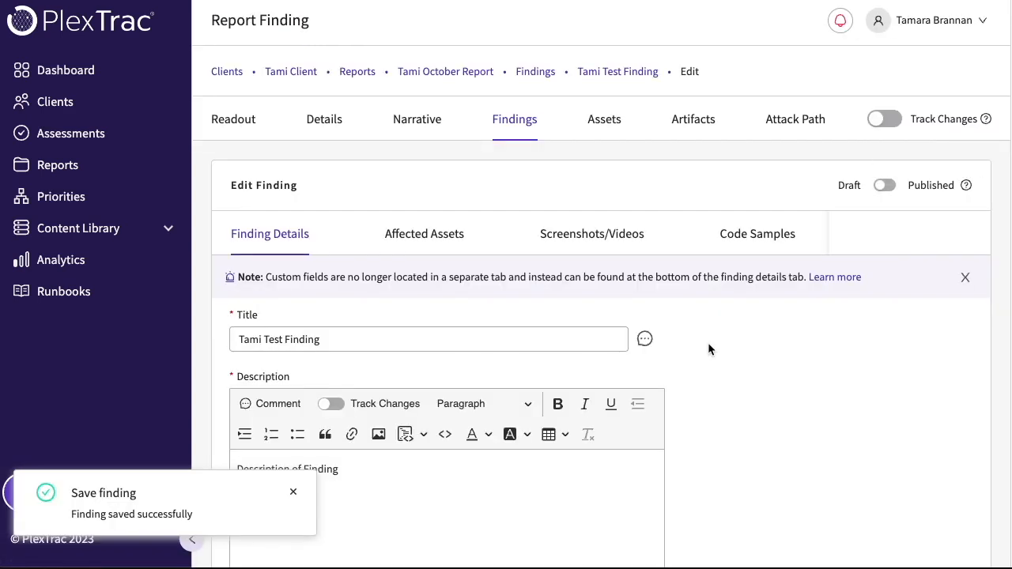
# - Add a period to the end of the saved finding's description
pyautogui.scroll(-2, 708, 349)
pyautogui.click(406, 370)
pyautogui.write('.')
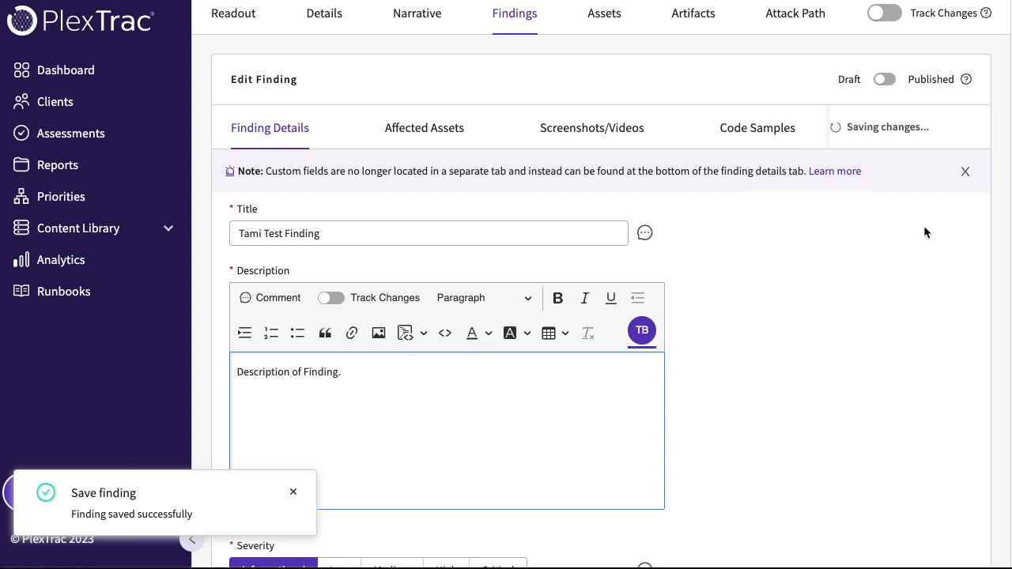
# - Remove the finding's only tag, try to leave for the report's Assets page, and cancel leaving
pyautogui.scroll(-3, 735, 360)
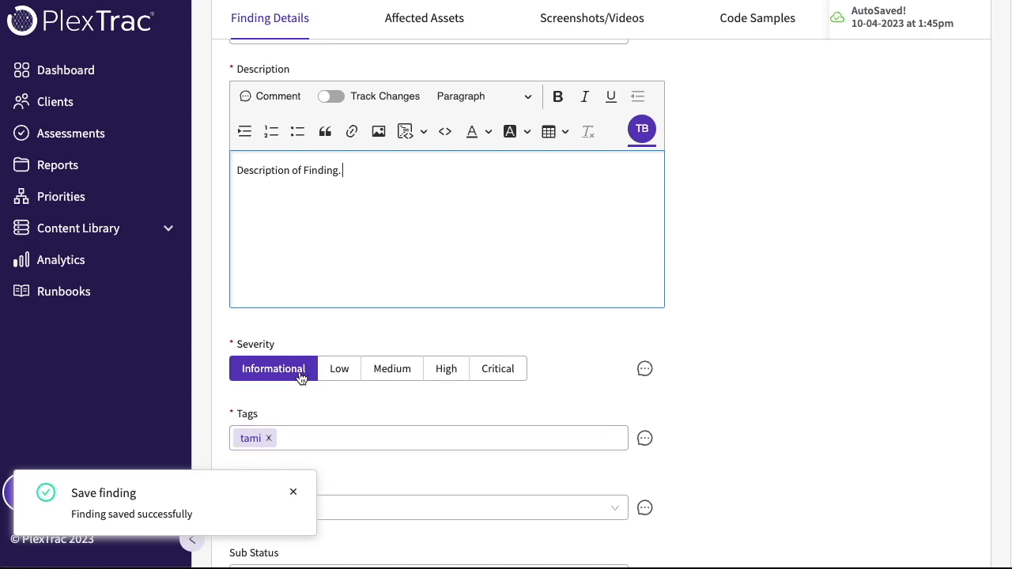
pyautogui.click(280, 440)
pyautogui.click(268, 438)
pyautogui.scroll(-5, 783, 342)
pyautogui.scroll(10, 783, 335)
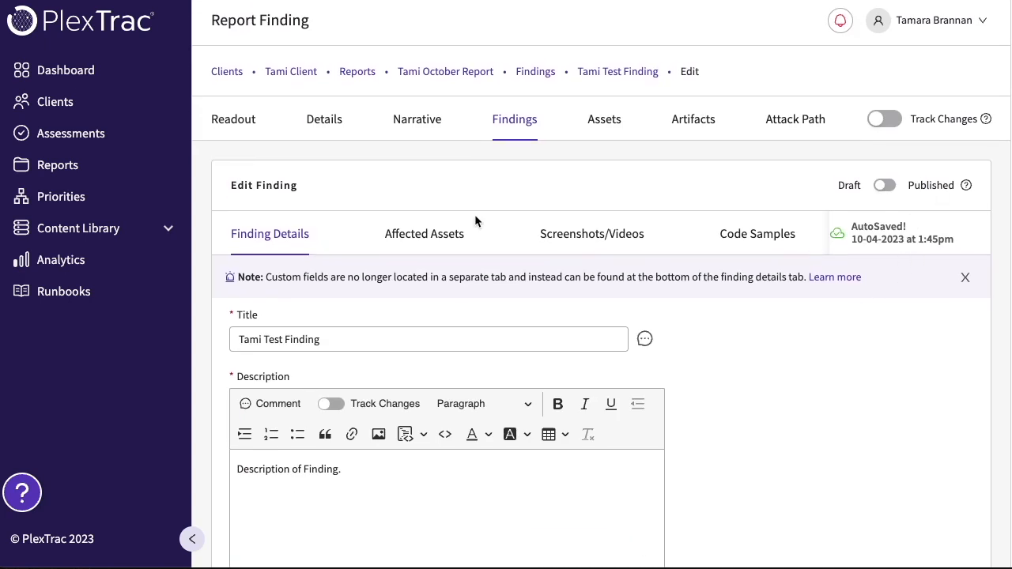
pyautogui.click(609, 123)
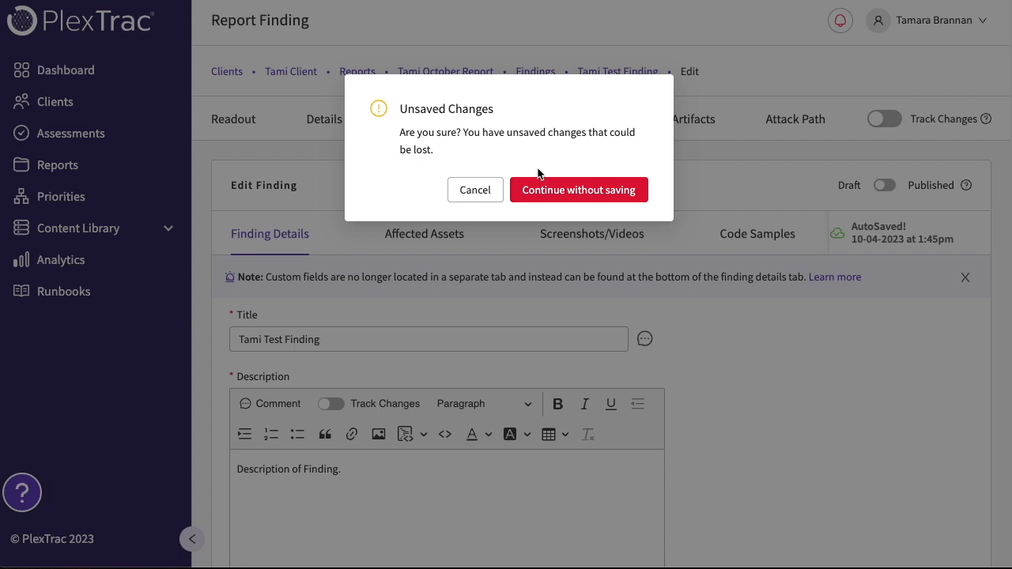
pyautogui.click(474, 190)
# - Add the tag bearing the administrator's first name to the finding's empty required Tags field
pyautogui.scroll(-2, 438, 289)
pyautogui.scroll(-4, 438, 290)
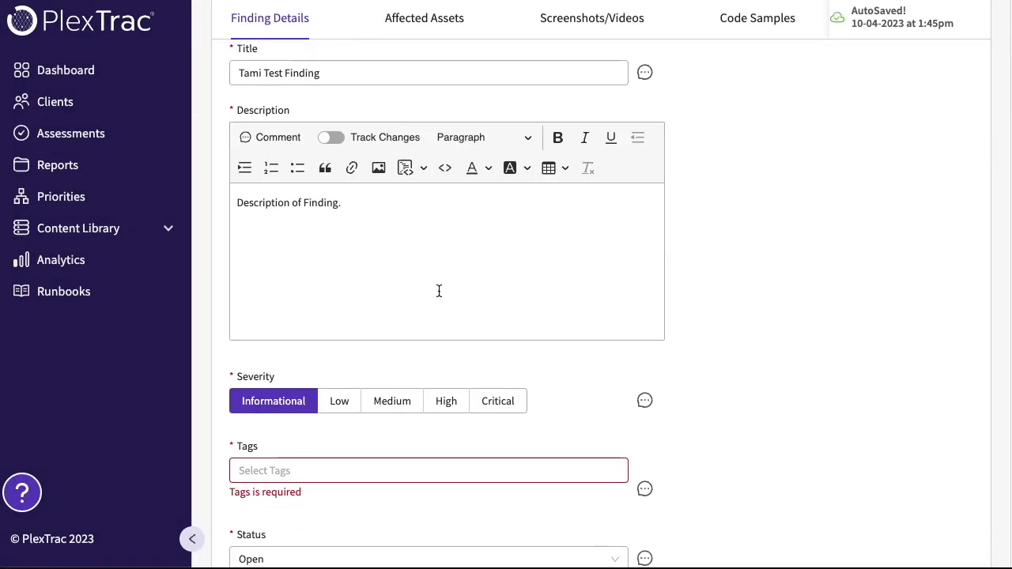
pyautogui.click(311, 377)
pyautogui.write('tami')
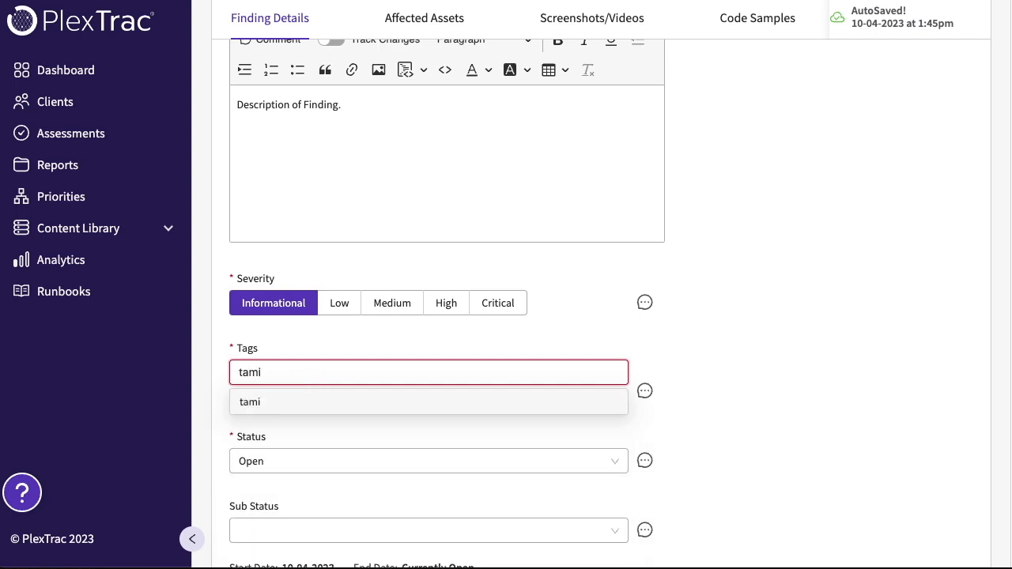
pyautogui.click(303, 405)
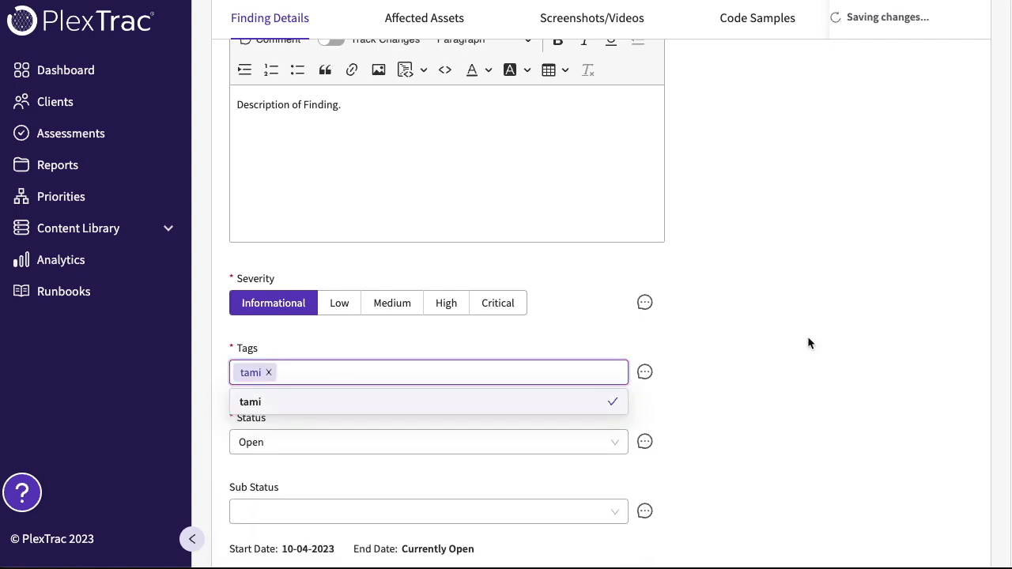
pyautogui.scroll(3, 808, 336)
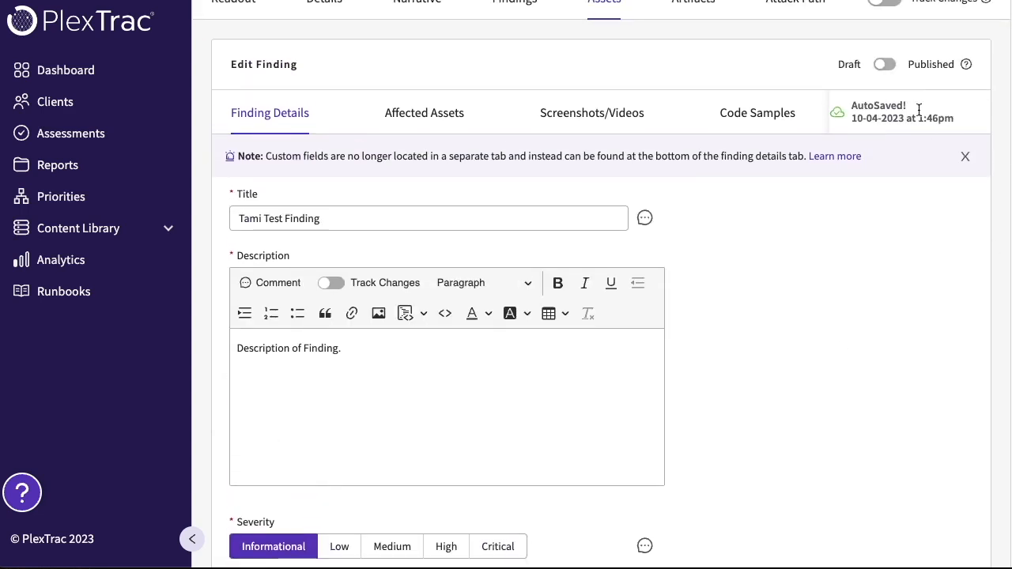
# - Switch the test finding from draft to published
pyautogui.click(886, 65)
pyautogui.scroll(1, 456, 90)
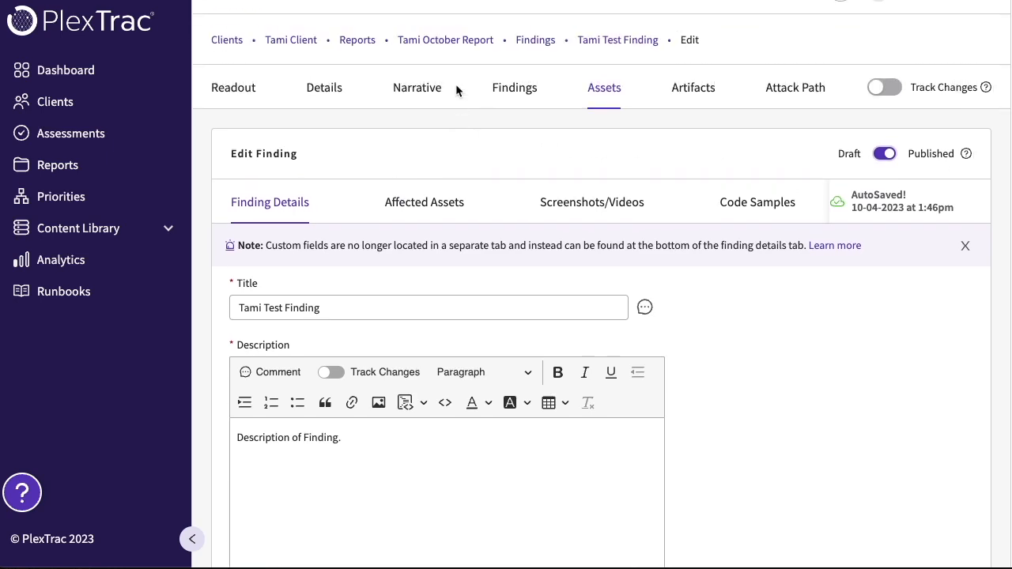
# - Set the report's status to Published in its details, save it, and confirm publishing with the custom findings layout
pyautogui.click(323, 91)
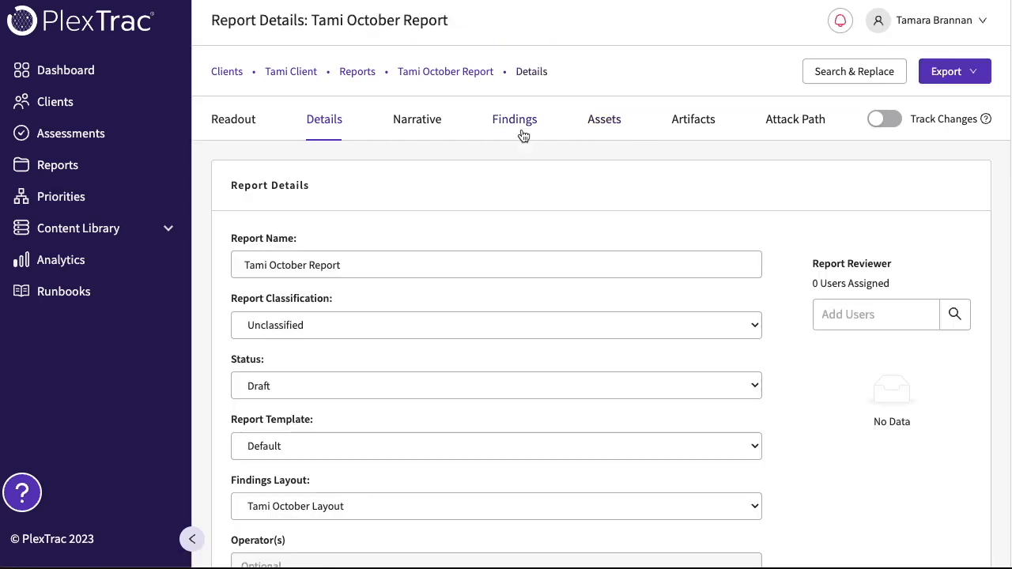
pyautogui.scroll(-3, 521, 136)
pyautogui.scroll(-2, 521, 135)
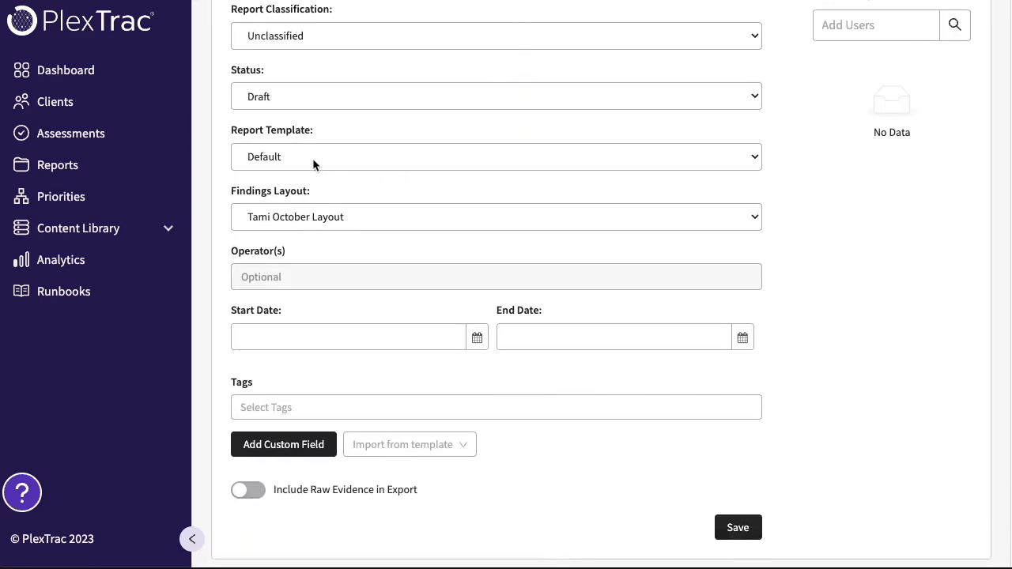
pyautogui.click(287, 103)
pyautogui.click(273, 171)
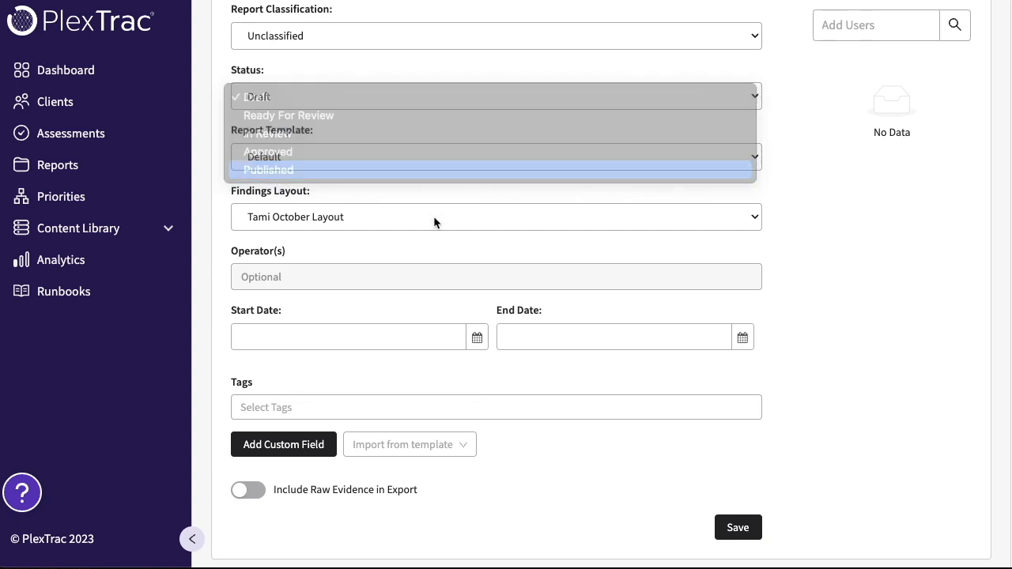
pyautogui.scroll(-1, 896, 316)
pyautogui.click(751, 517)
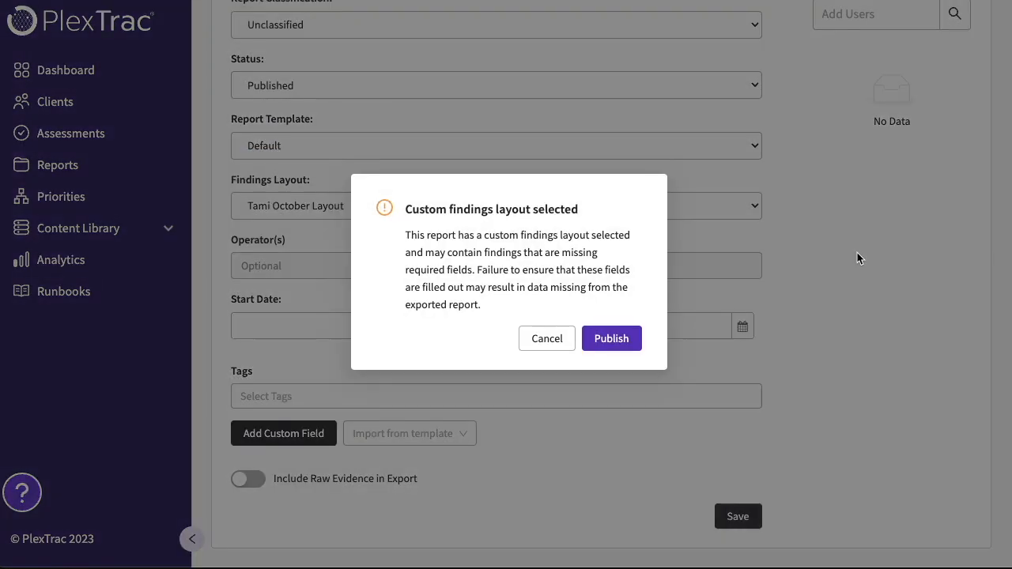
pyautogui.click(611, 340)
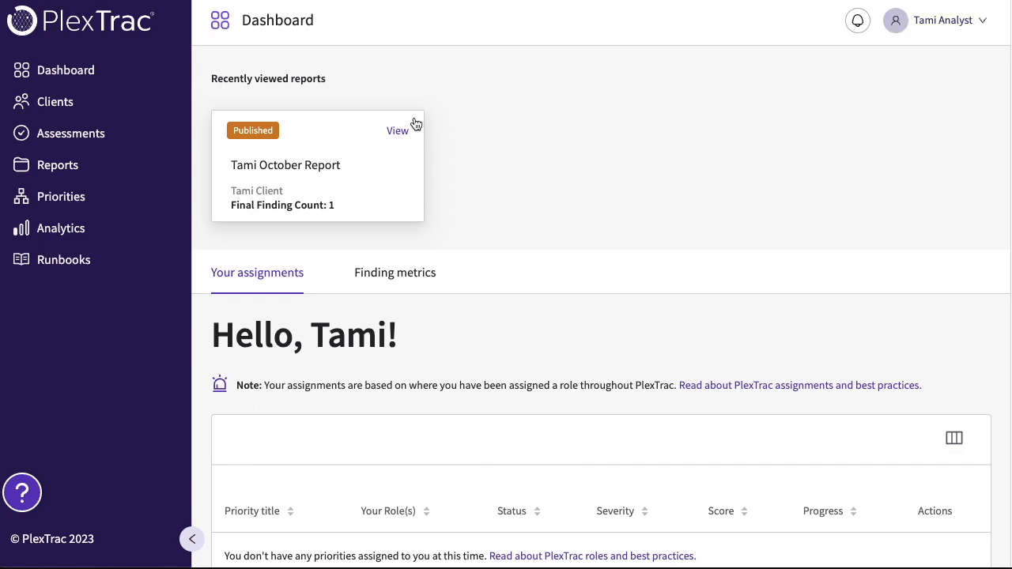
# - As the analyst, open the client's October report from the client list and review its readout overview
pyautogui.click(52, 113)
pyautogui.click(381, 240)
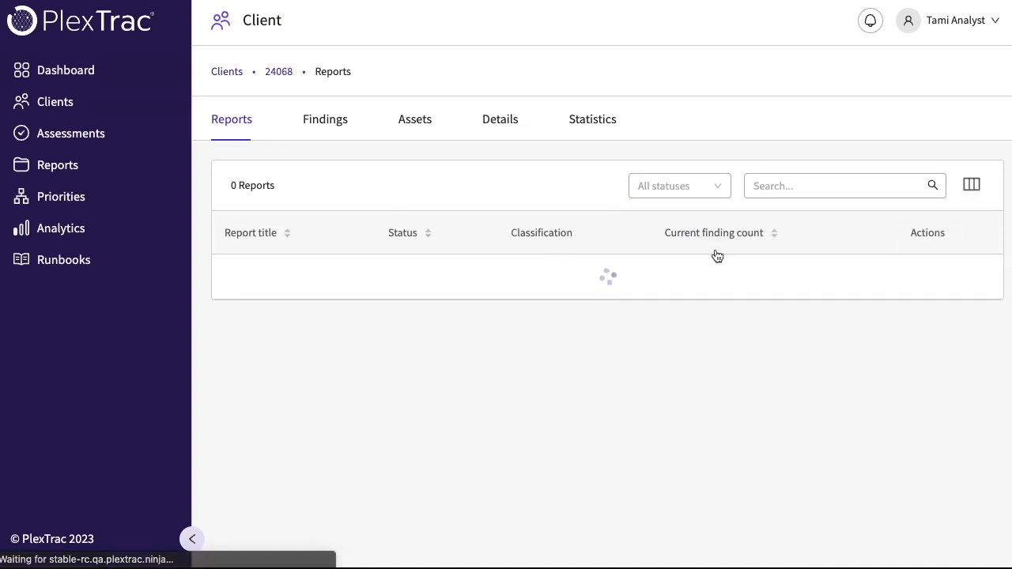
pyautogui.click(292, 277)
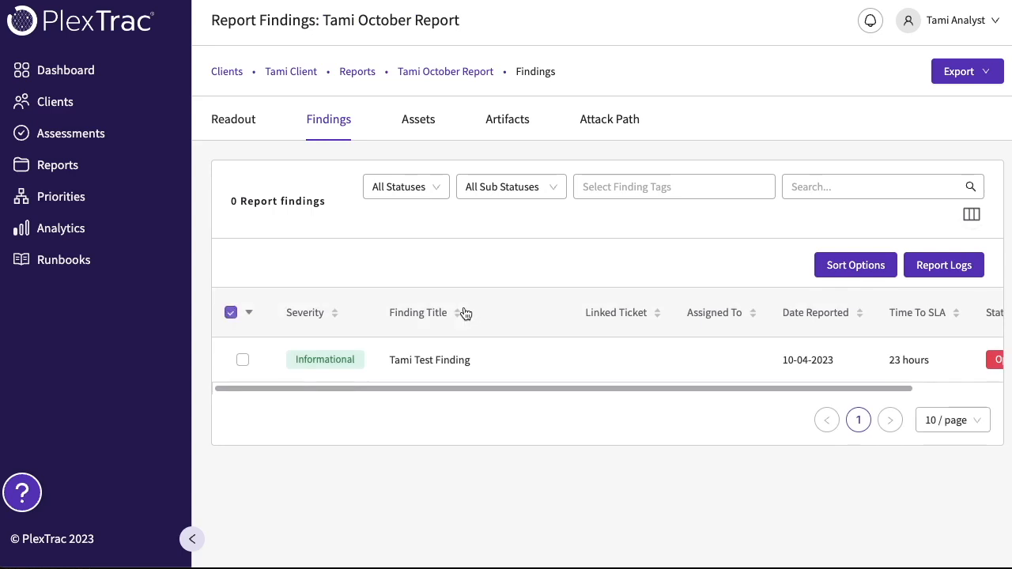
pyautogui.click(248, 124)
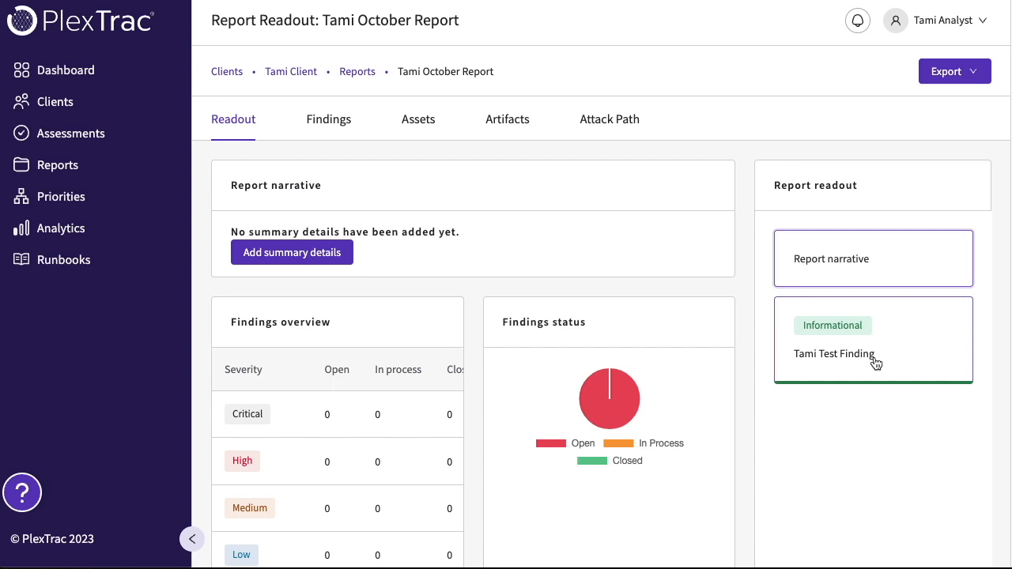
pyautogui.scroll(-3, 875, 362)
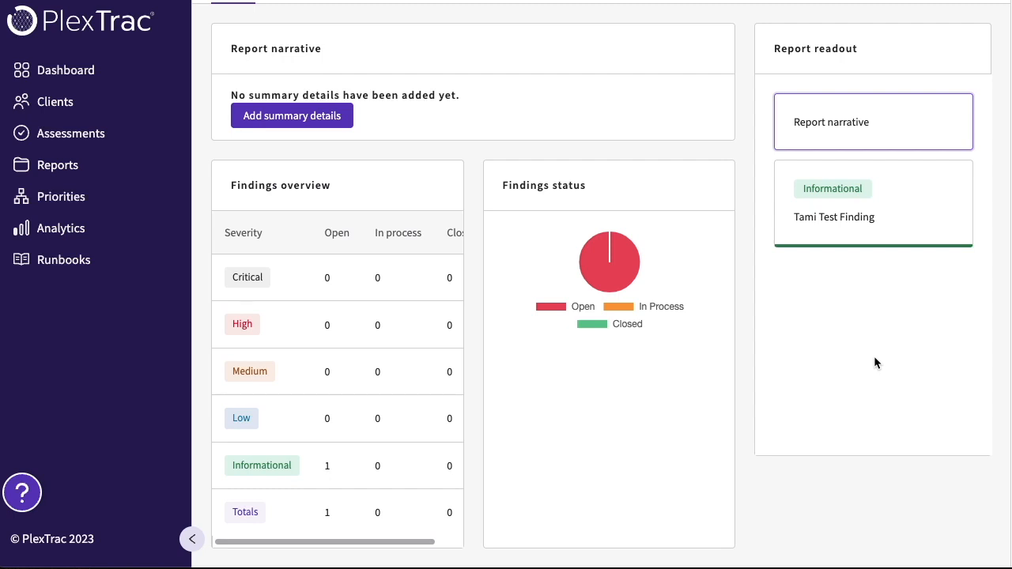
pyautogui.scroll(3, 875, 362)
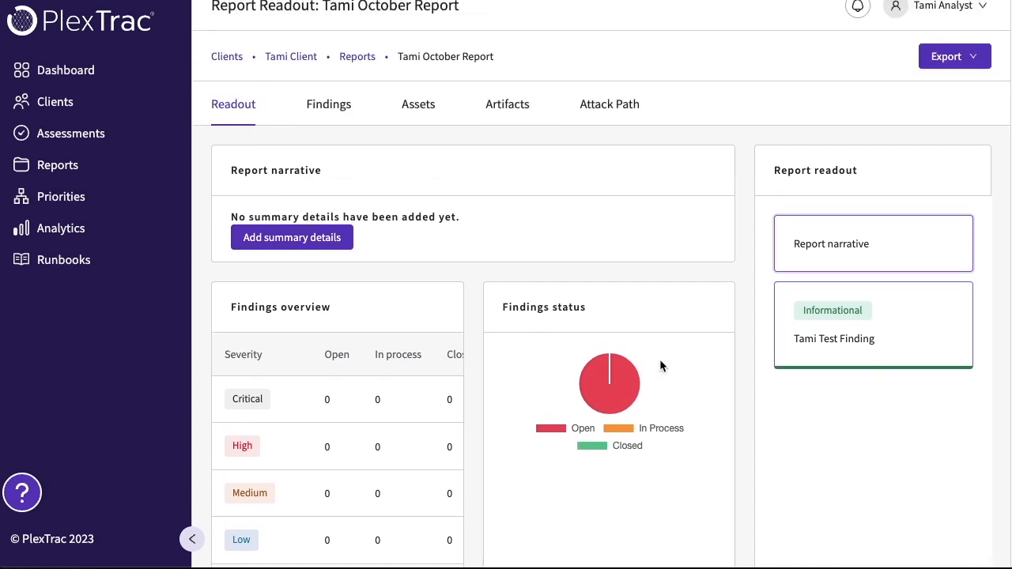
# - Open the test finding in the report readout and examine its fields, including description, risk level, recommendations, references, CVE and CWE IDs, and tags
pyautogui.click(917, 336)
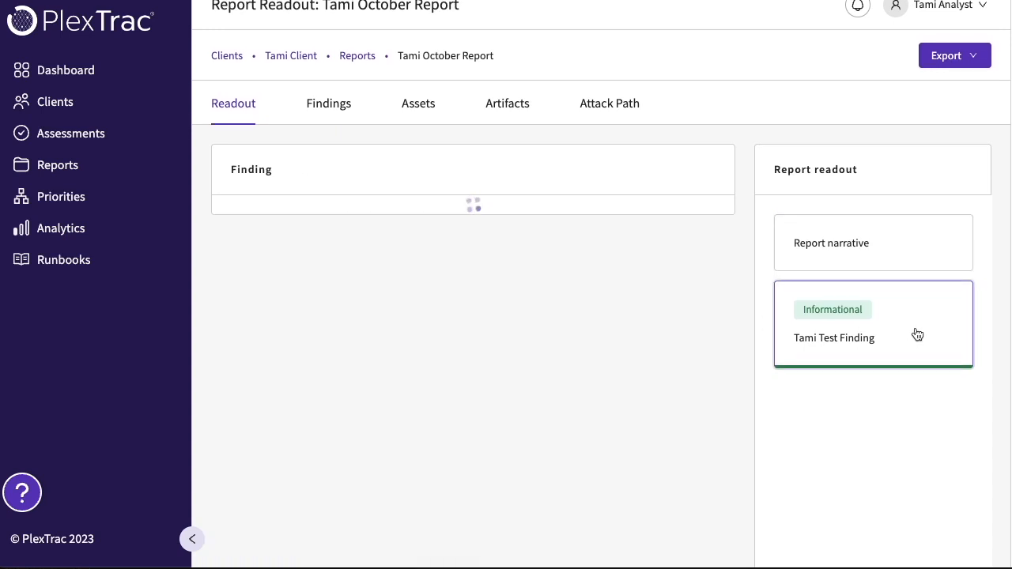
pyautogui.scroll(-3, 353, 332)
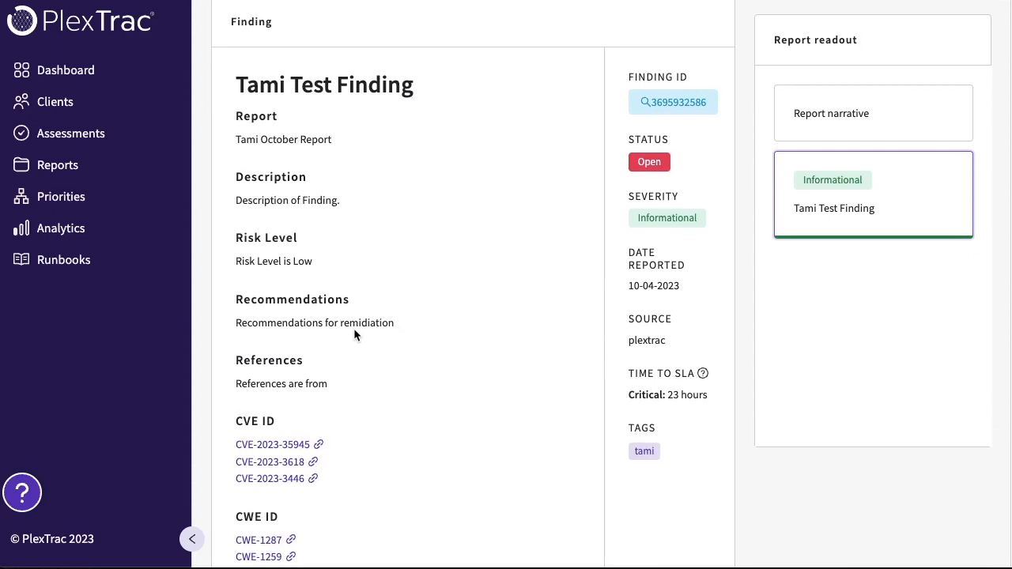
pyautogui.scroll(-1, 354, 330)
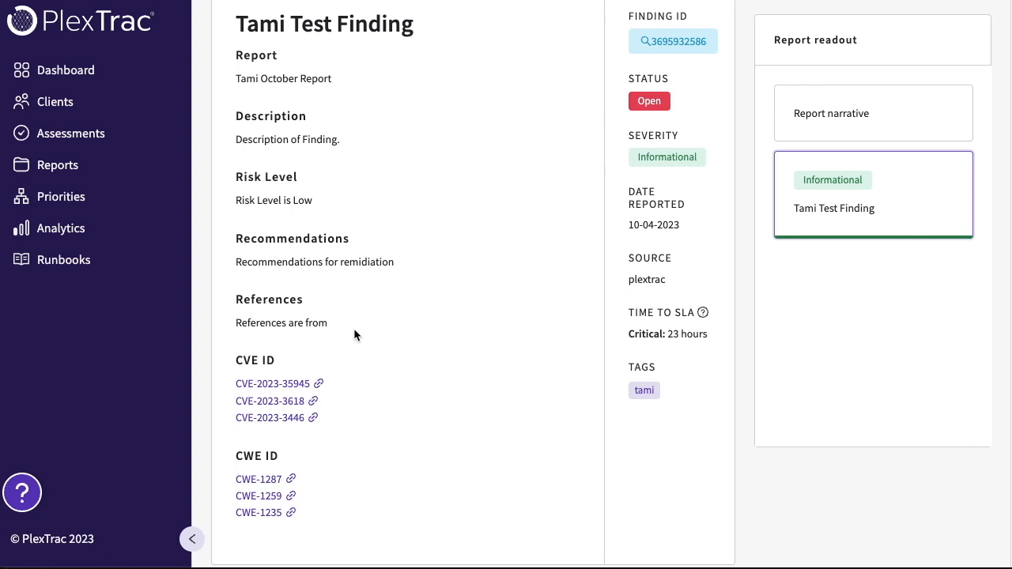
pyautogui.scroll(-1, 412, 323)
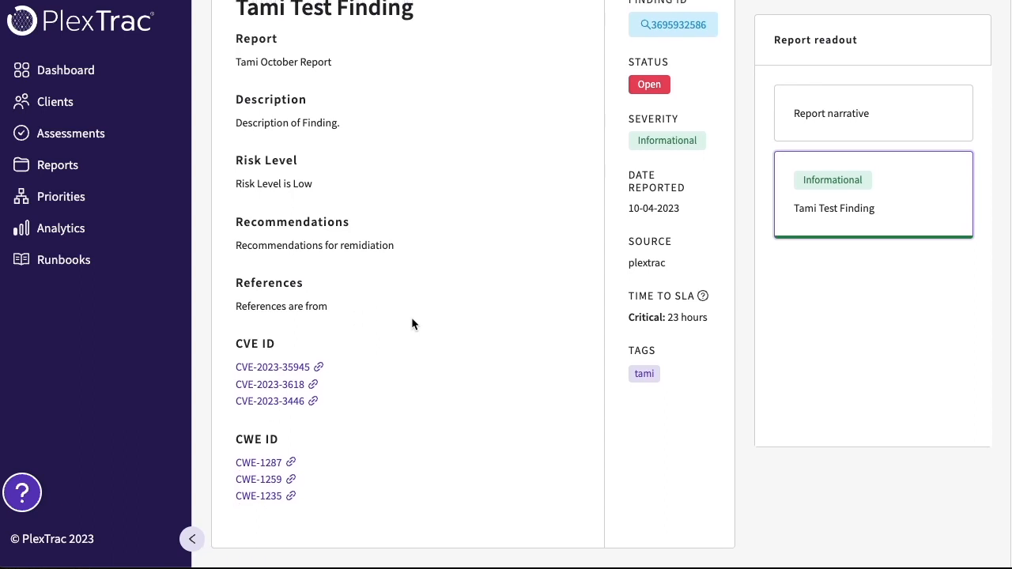
pyautogui.scroll(2, 411, 324)
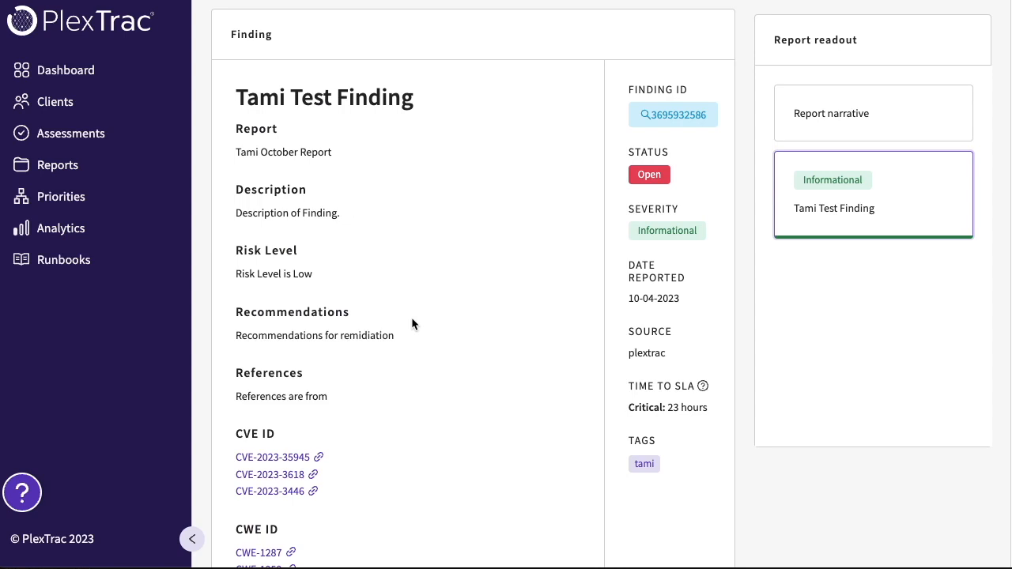
pyautogui.scroll(-2, 411, 324)
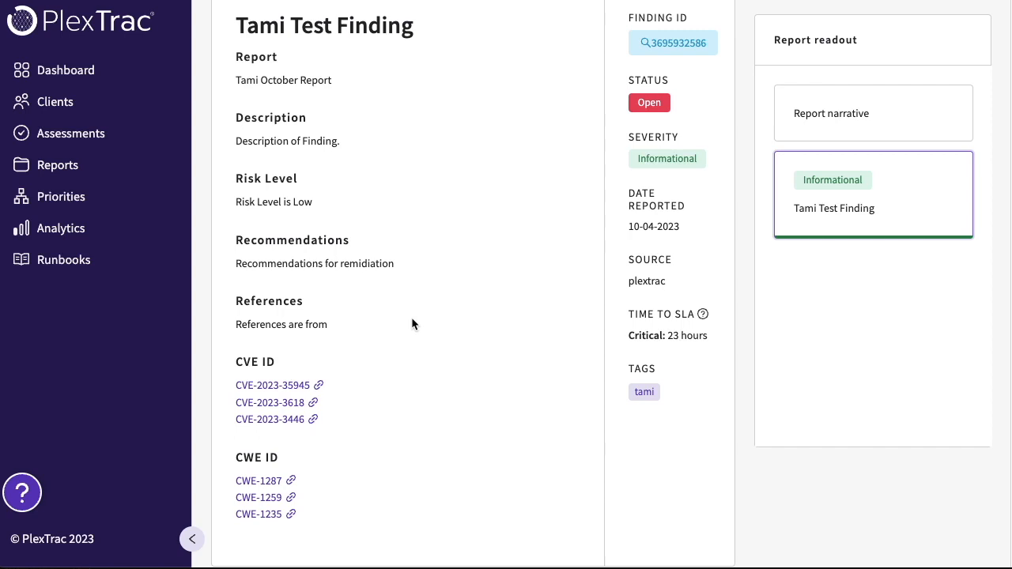
pyautogui.scroll(3, 412, 317)
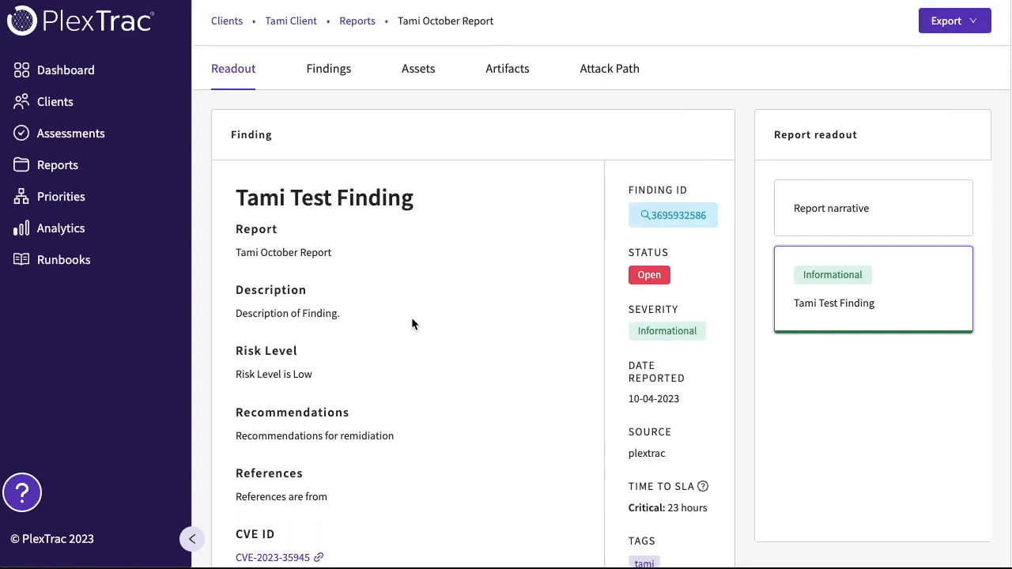